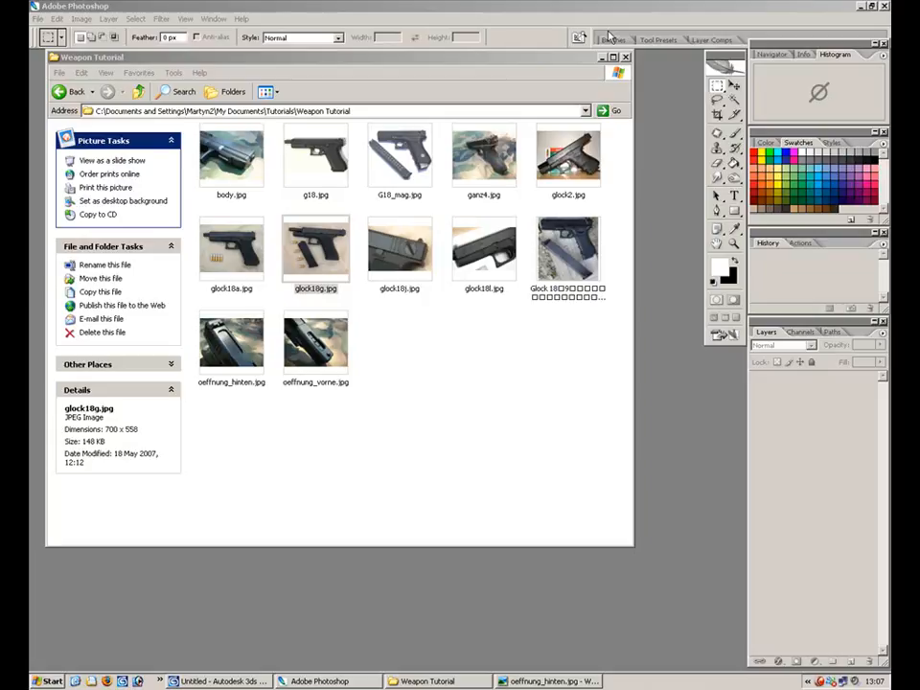
Look through the pistol reference photos in the Weapon Tutorial folder.
left_click(230, 681)
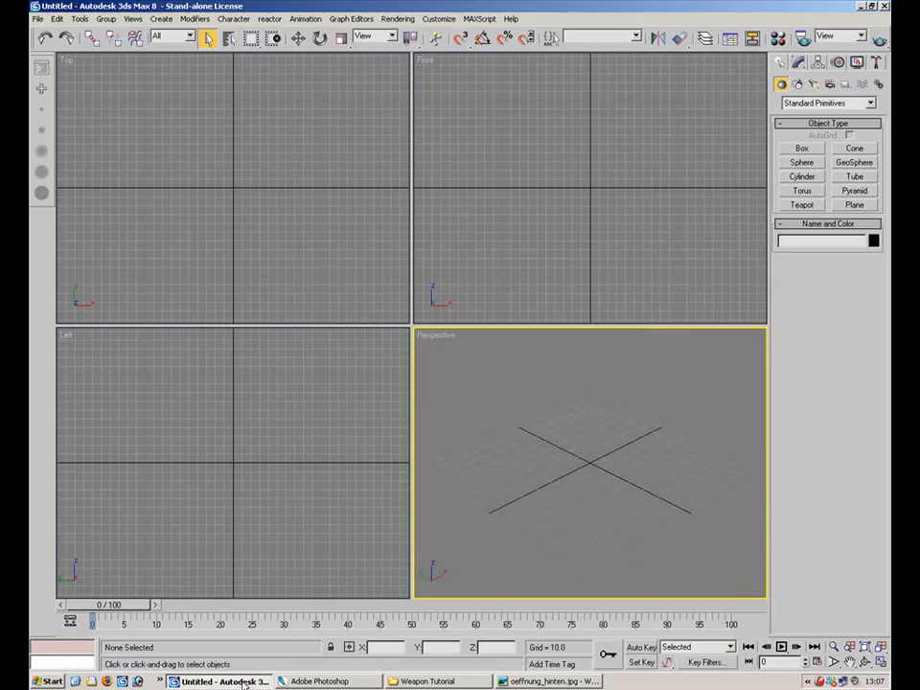
left_click(360, 683)
left_click(427, 682)
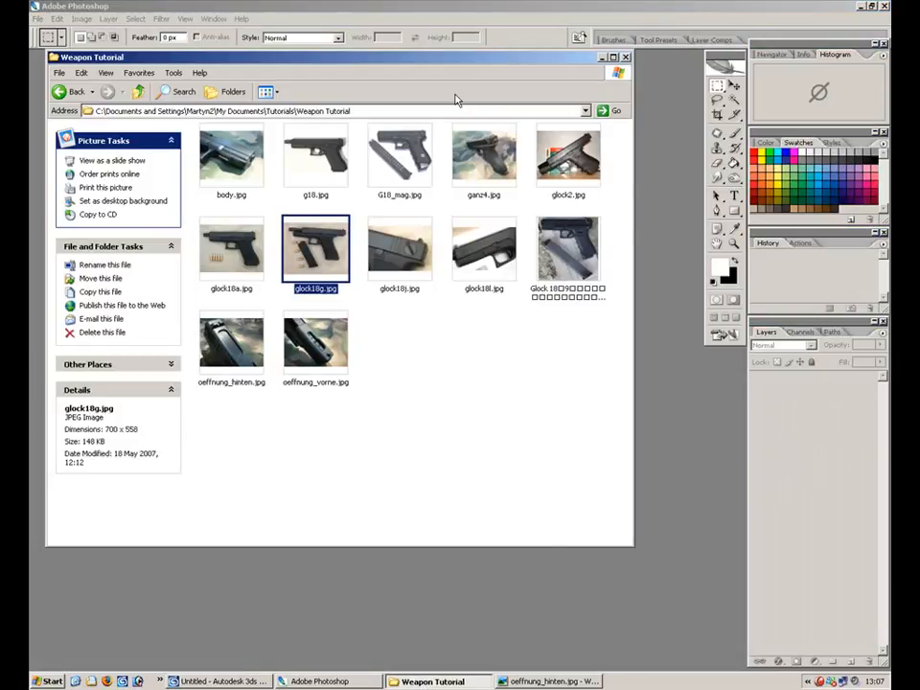
left_click_drag(413, 63, 614, 159)
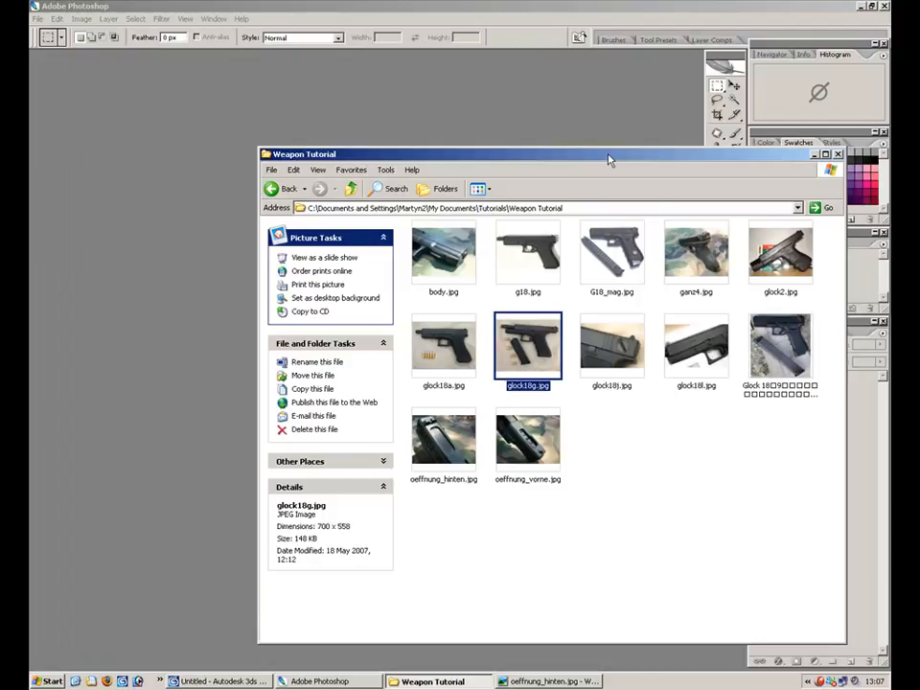
key("Up")
key("Right")
key("Right")
key("Right")
left_click(732, 335)
key("Right")
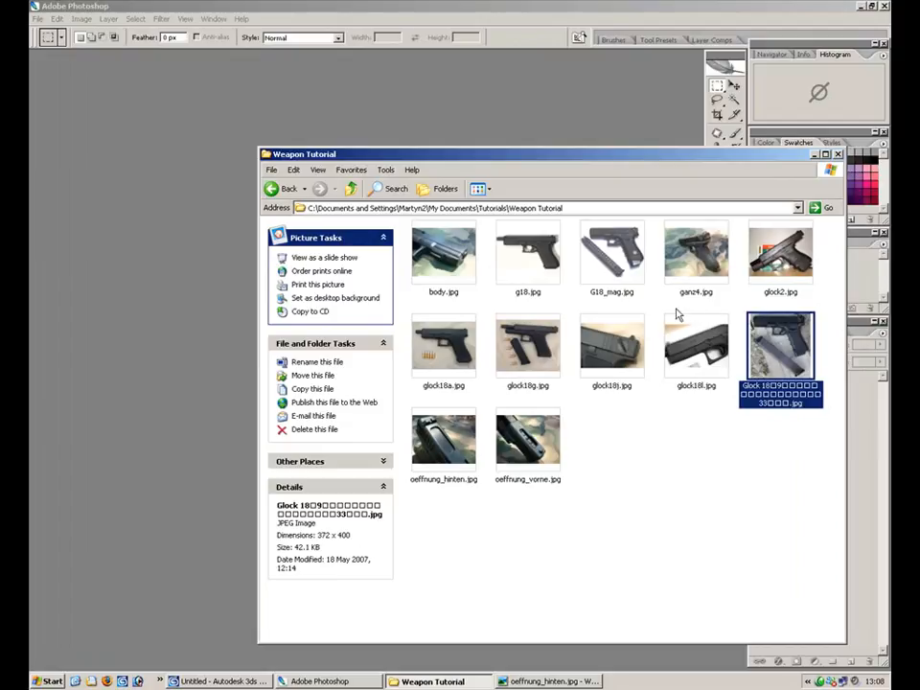
left_click(658, 450)
Open g18.jpg in Photoshop and enlarge its window so the whole image is visible.
double_click(527, 250)
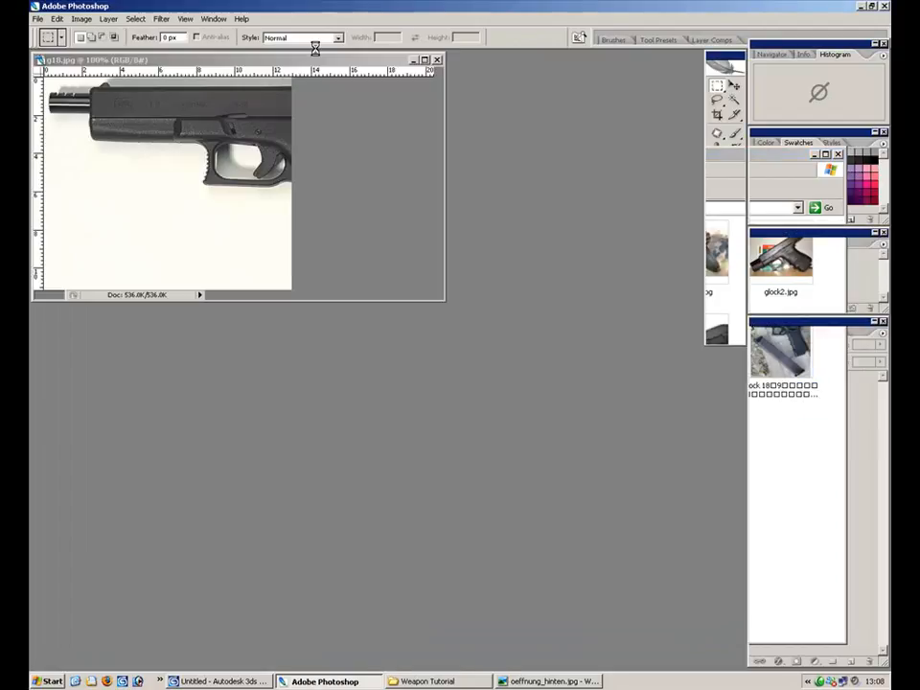
left_click_drag(221, 61, 333, 169)
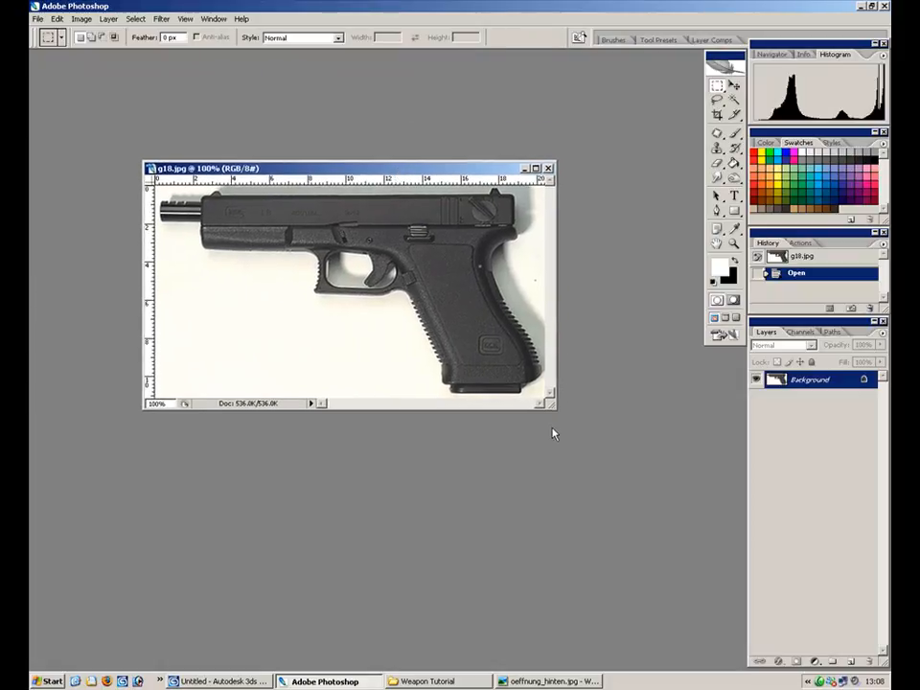
left_click_drag(550, 406, 686, 614)
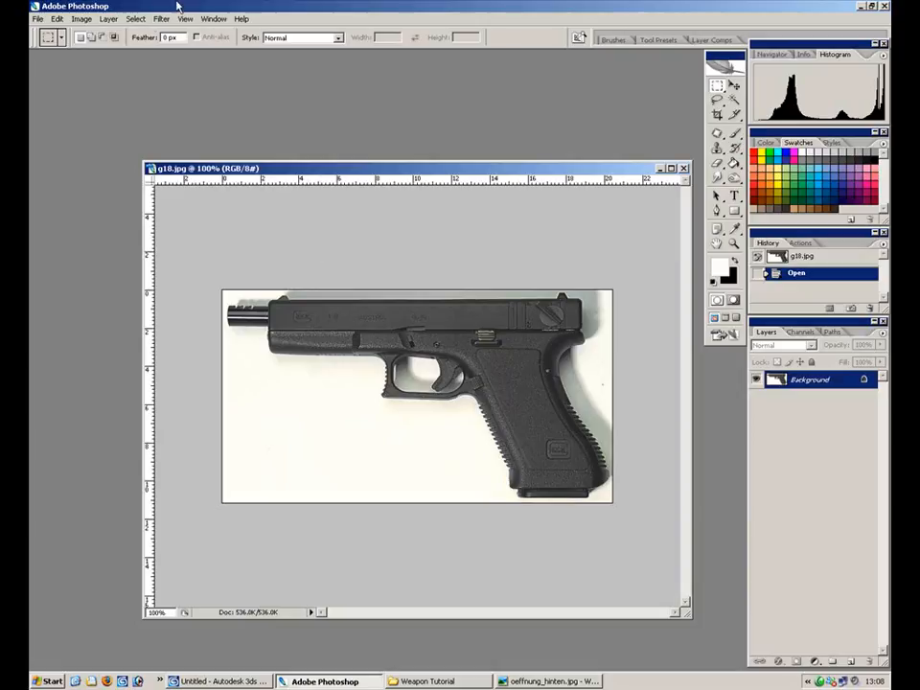
Darken the g18.jpg image with a Brightness/Contrast adjustment, setting the brightness to -30.
left_click(82, 18)
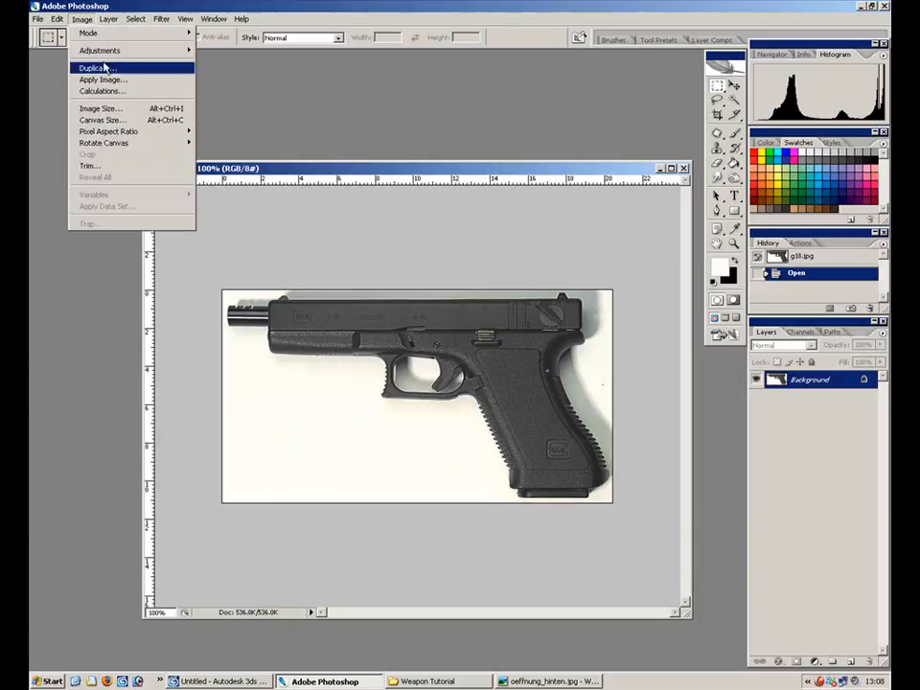
mouse_move(130, 51)
left_click(269, 120)
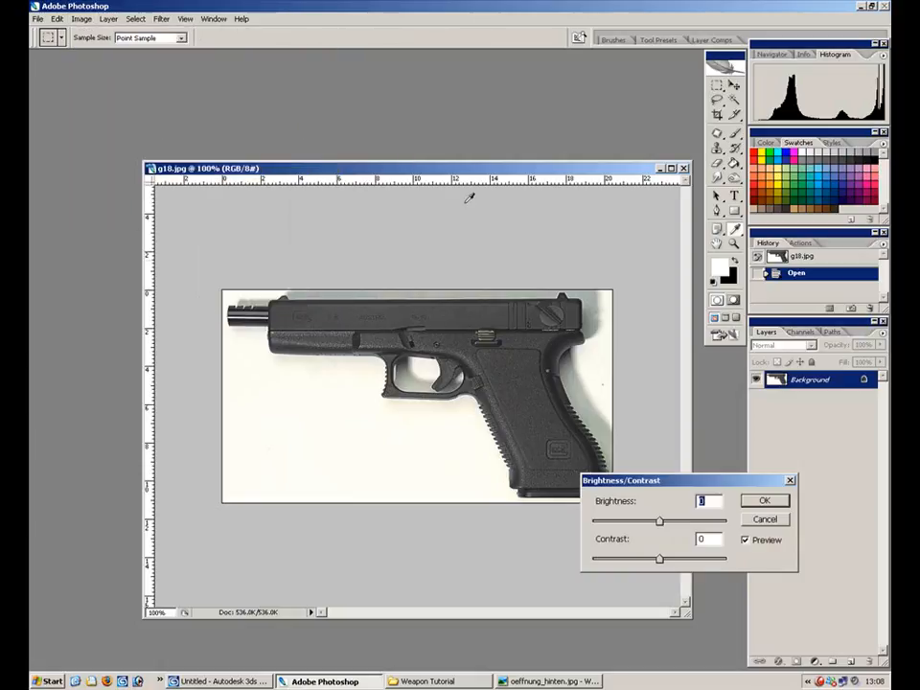
type("-")
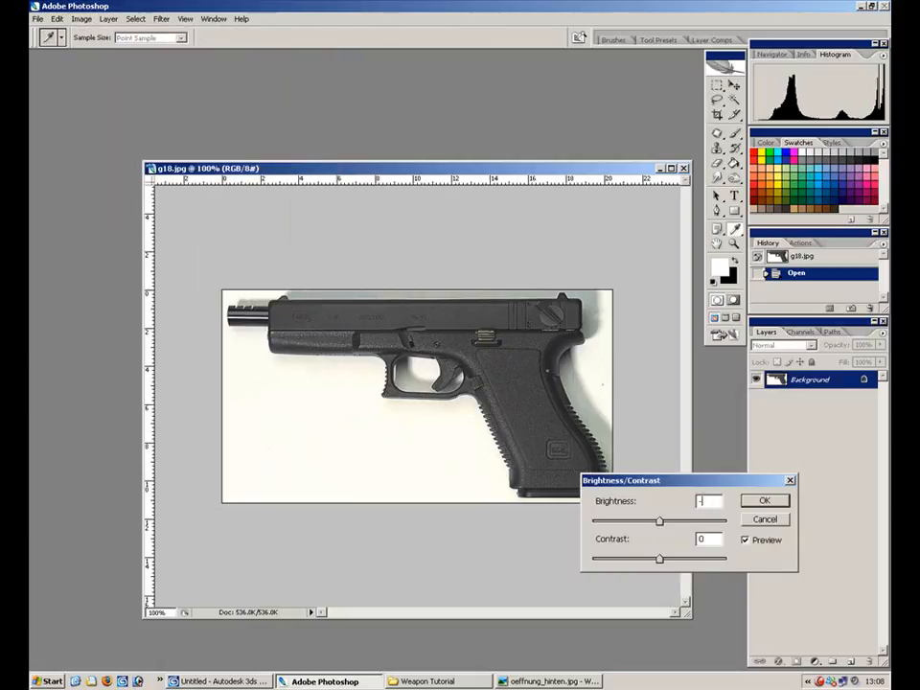
type("10")
key("BackSpace")
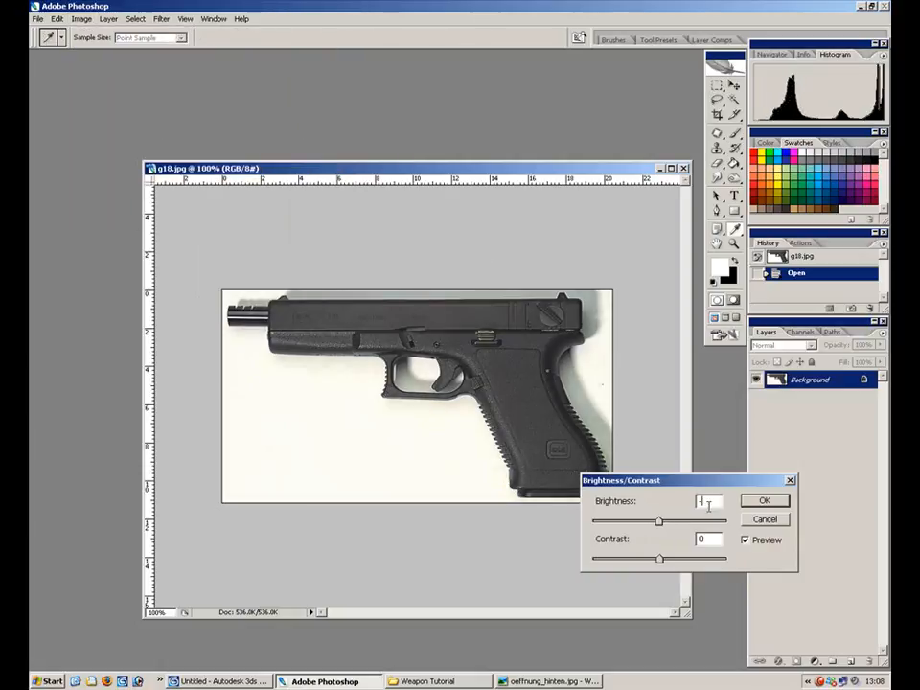
type("30")
key("BackSpace")
key("BackSpace")
type("40")
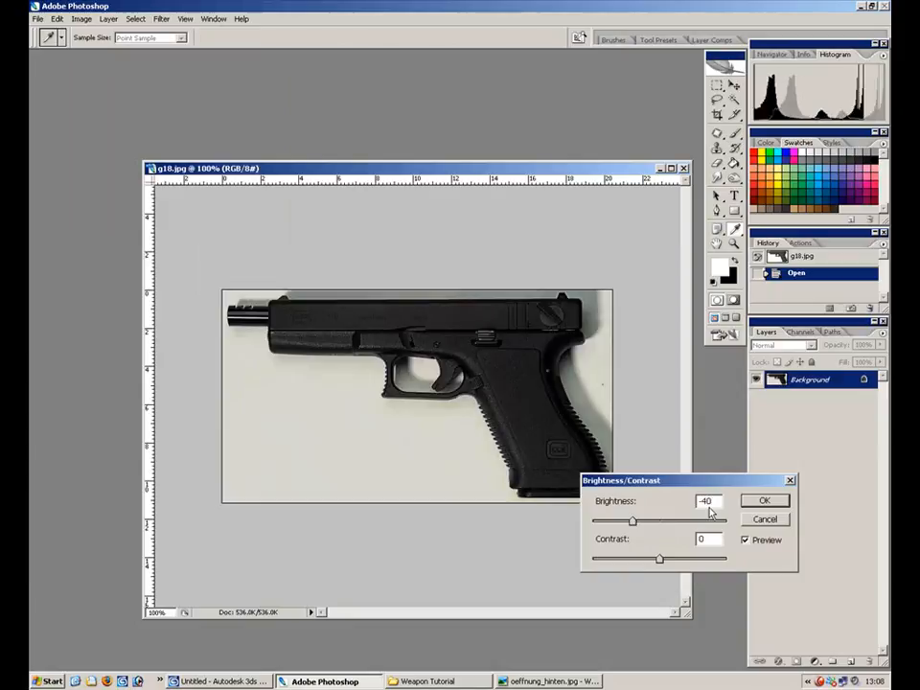
key("BackSpace")
key("BackSpace")
type("30")
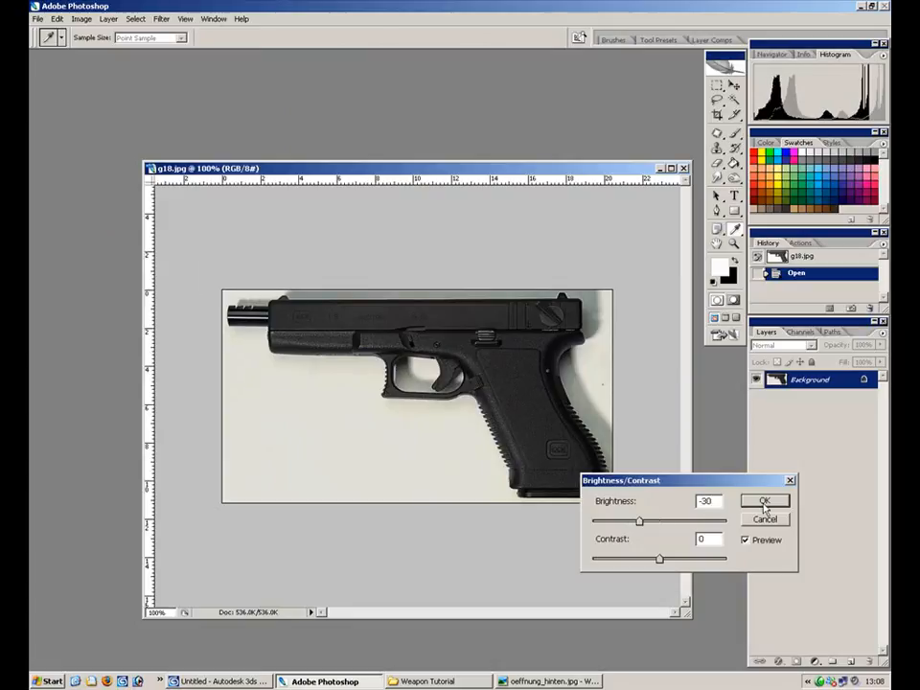
key("Return")
key("m")
Save the darkened g18.jpg under the same name as a baseline JPEG at quality 12, Maximum.
left_click(36, 19)
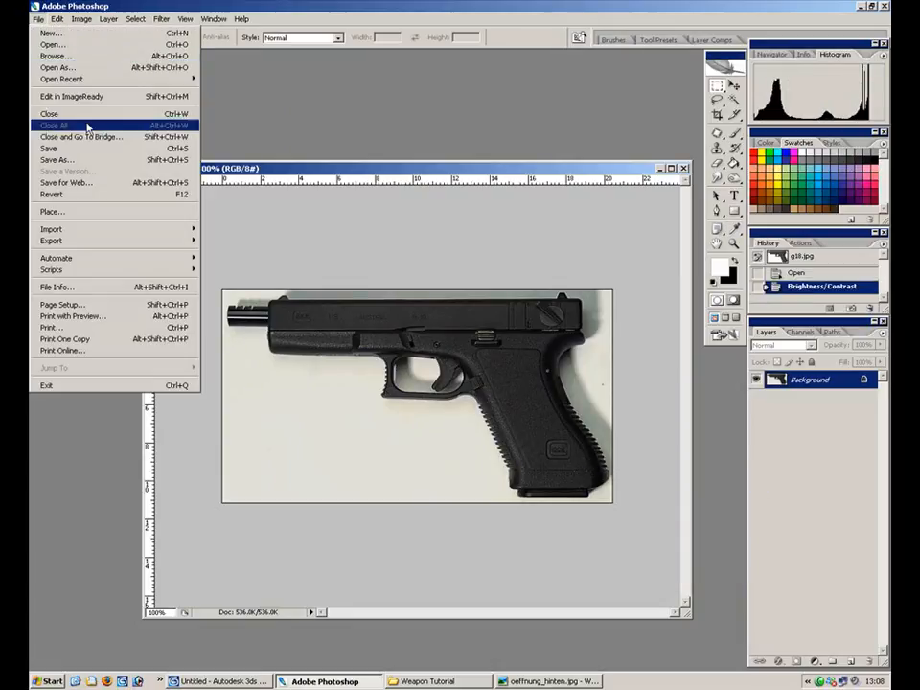
left_click(86, 149)
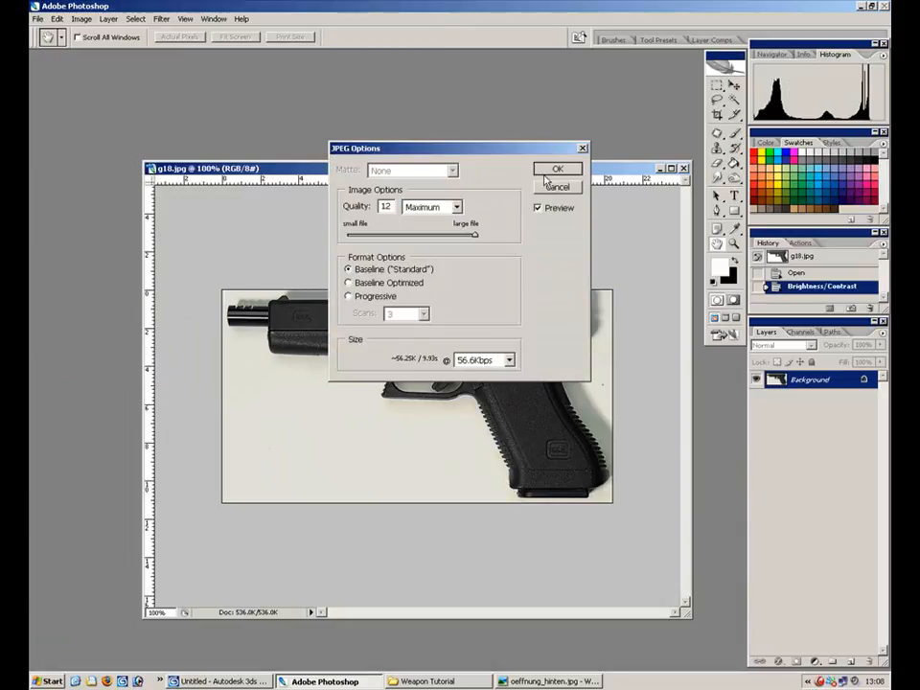
left_click(556, 169)
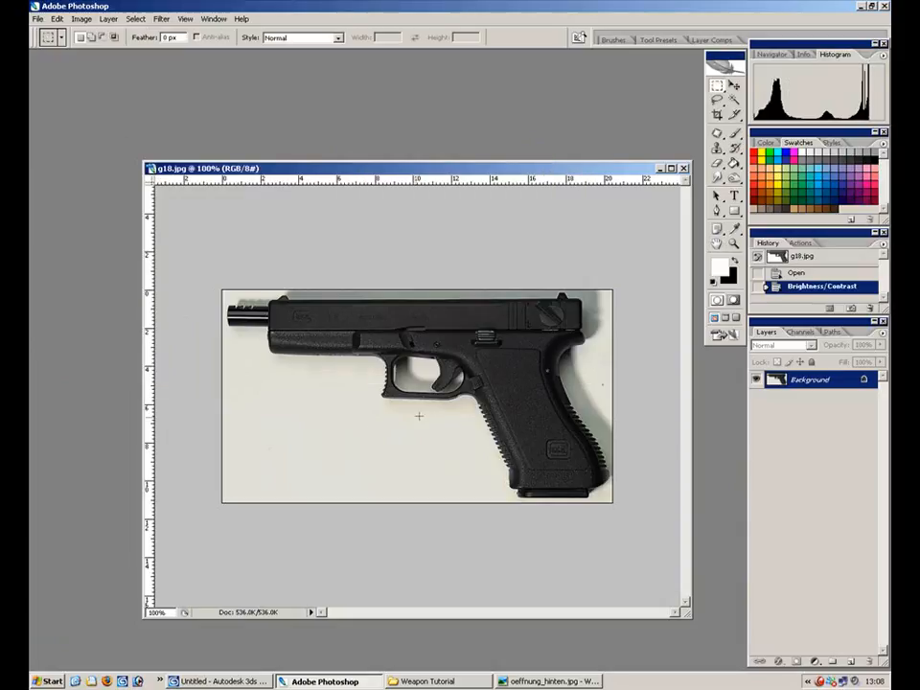
Switch to 3ds Max and create a plane about 193 by 300 in the Left viewport with 1 length and 1 width segment.
key("alt+Tab")
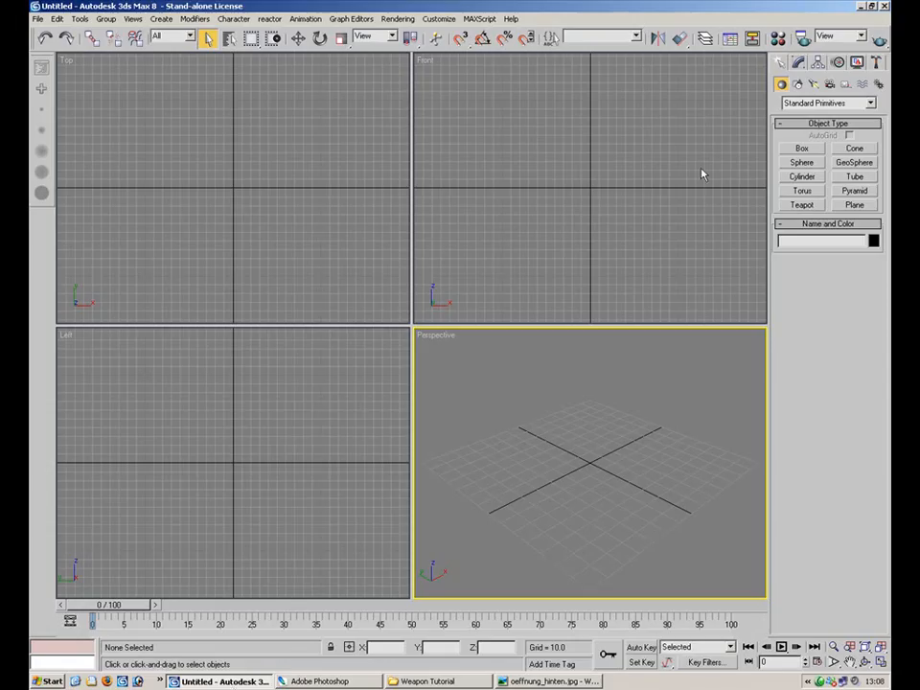
left_click(855, 204)
left_click_drag(847, 362, 814, 375)
type("11")
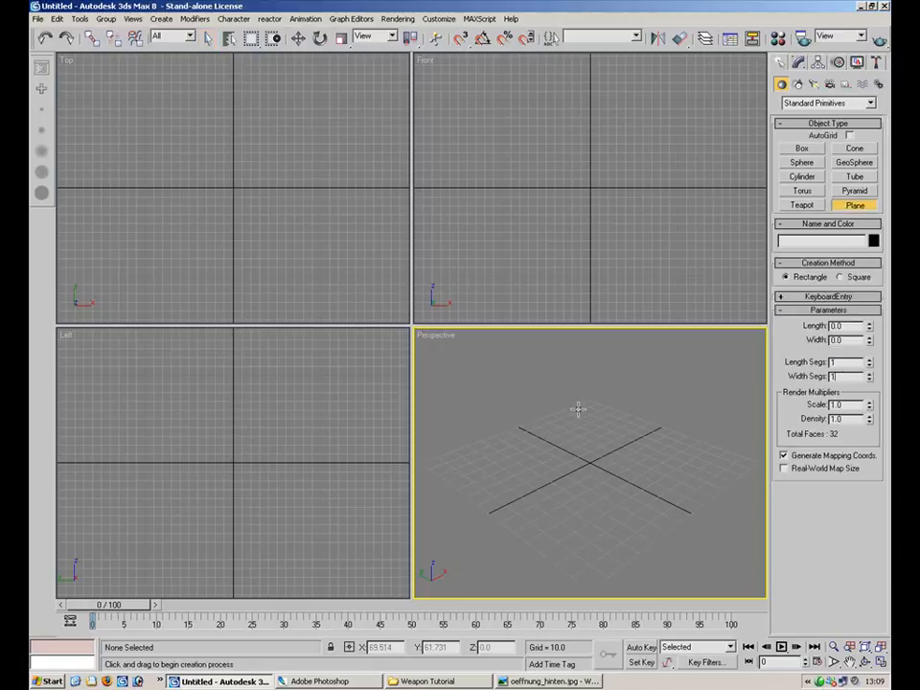
left_click_drag(96, 376, 361, 547)
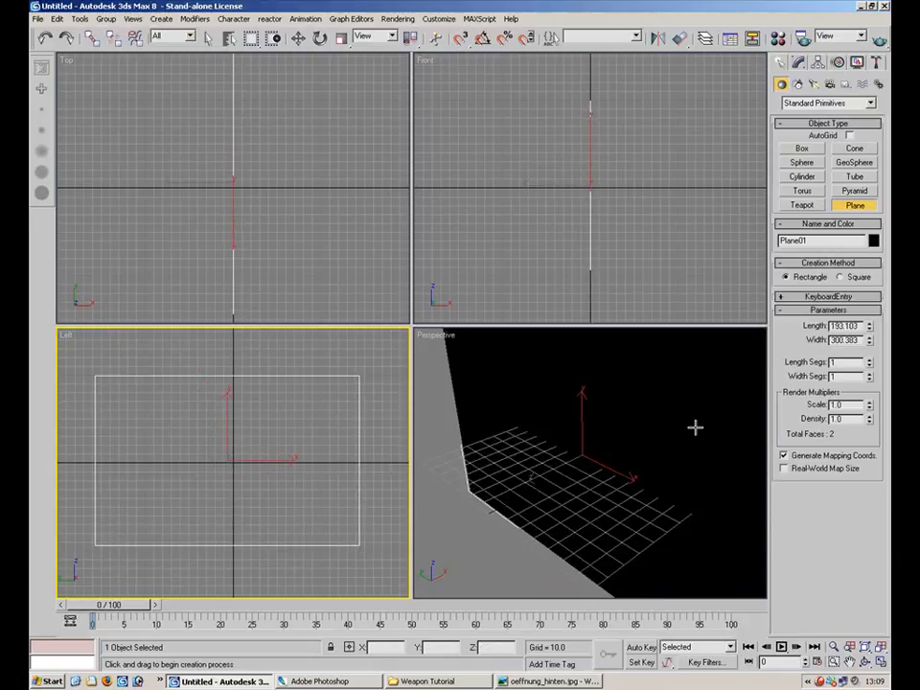
middle_click_drag(616, 434, 414, 465, "alt")
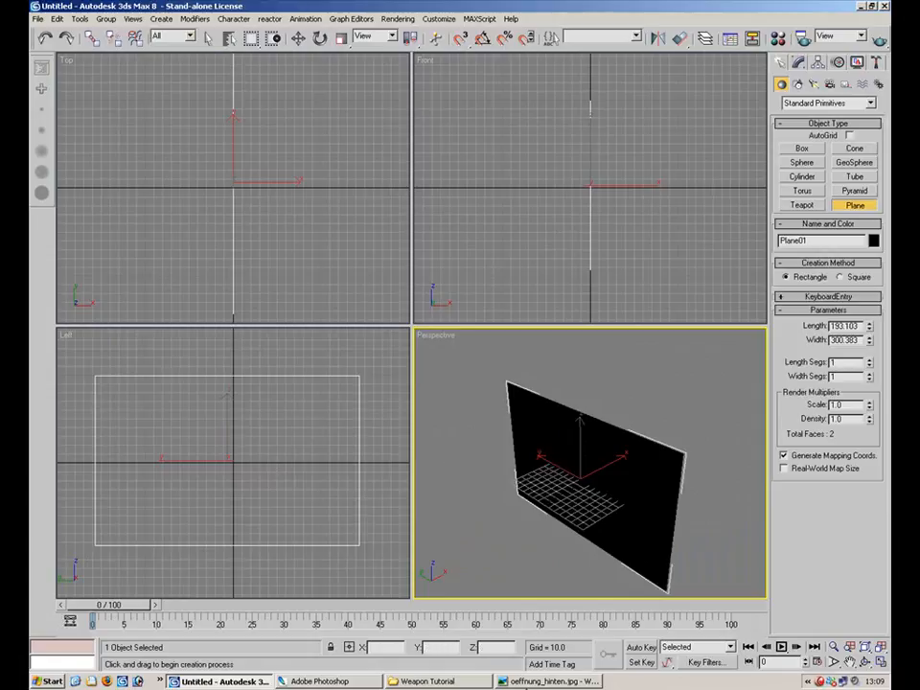
Check the pixel dimensions of g18.jpg in its folder and match the plane to them with width 579 and length 316.
left_click(542, 682)
left_click(542, 682)
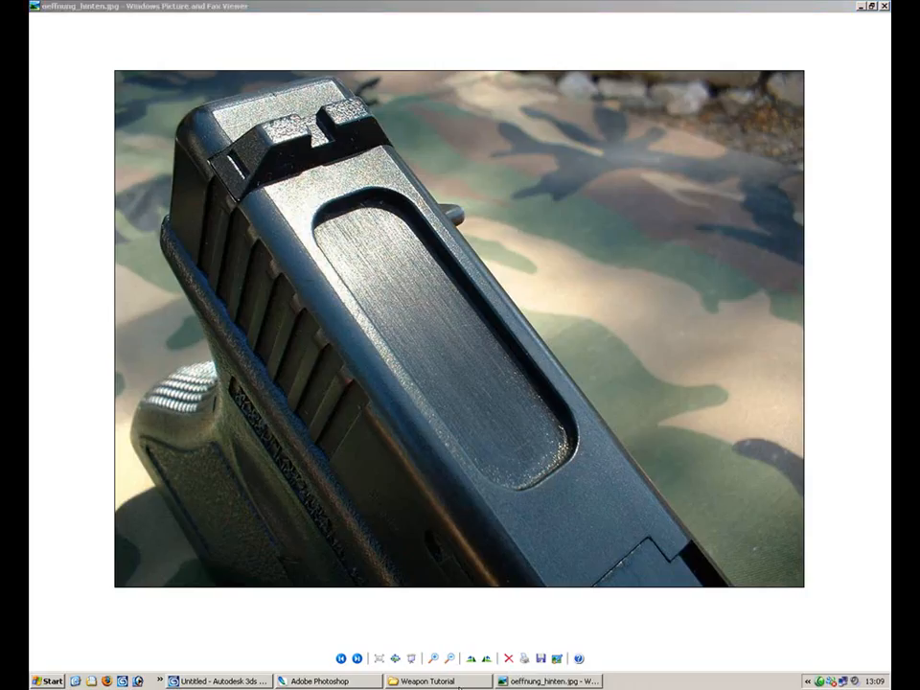
left_click(446, 684)
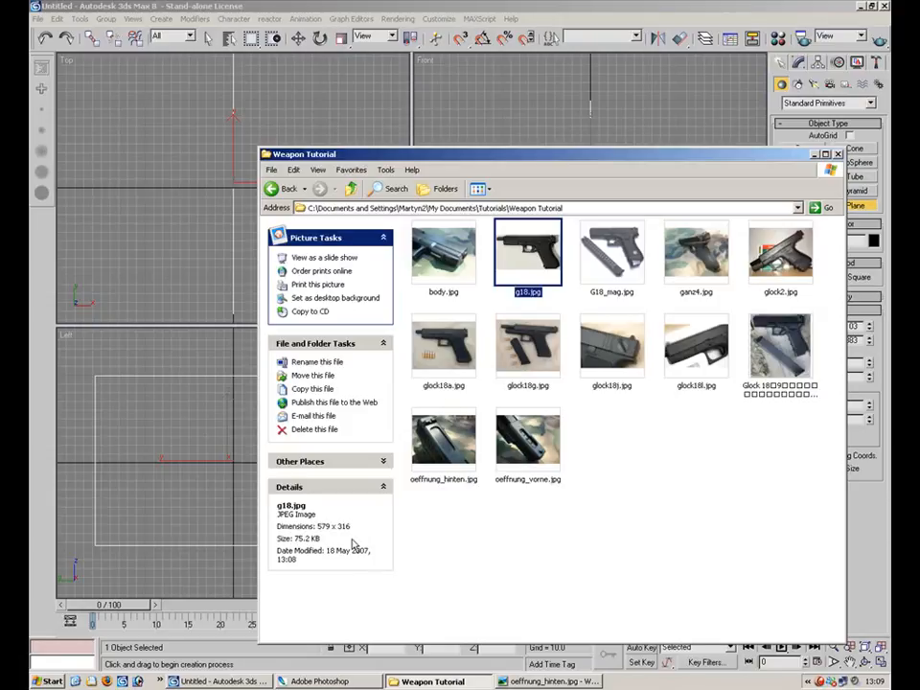
left_click(197, 409)
double_click(857, 340)
type("57")
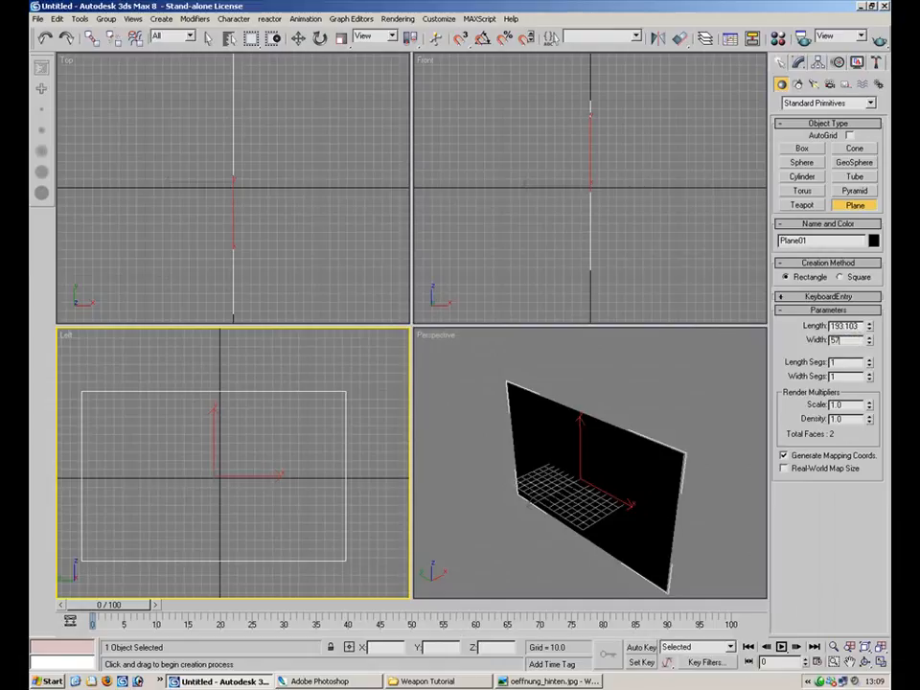
type("9")
key("shift+Tab")
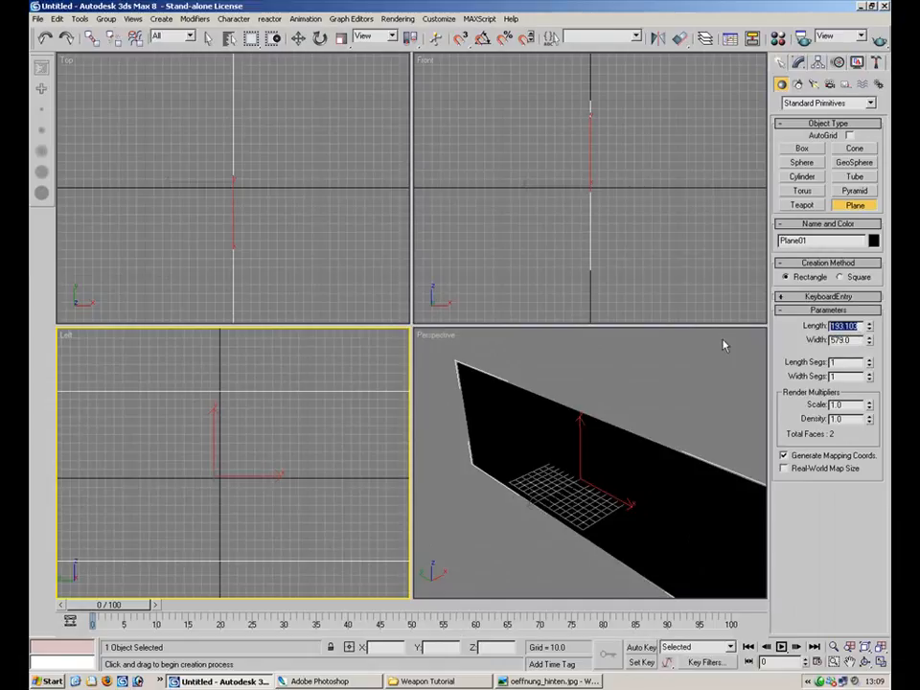
type("316")
key("Return")
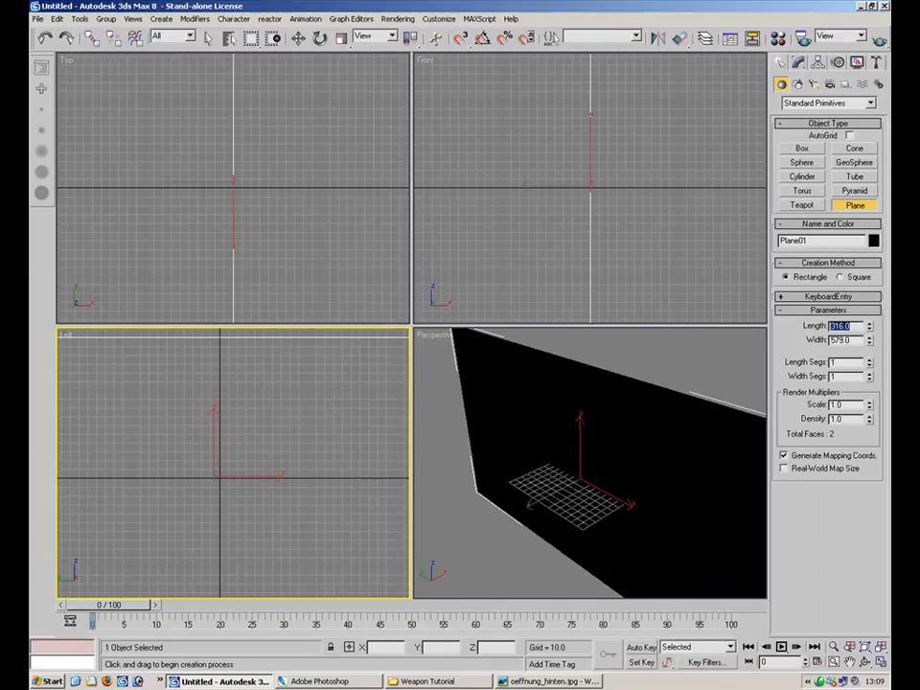
Move the plane along the X axis to about X 86.6, away from the grid centre.
left_click(298, 39)
middle_click_drag(628, 433, 595, 410)
left_click_drag(573, 446, 621, 425)
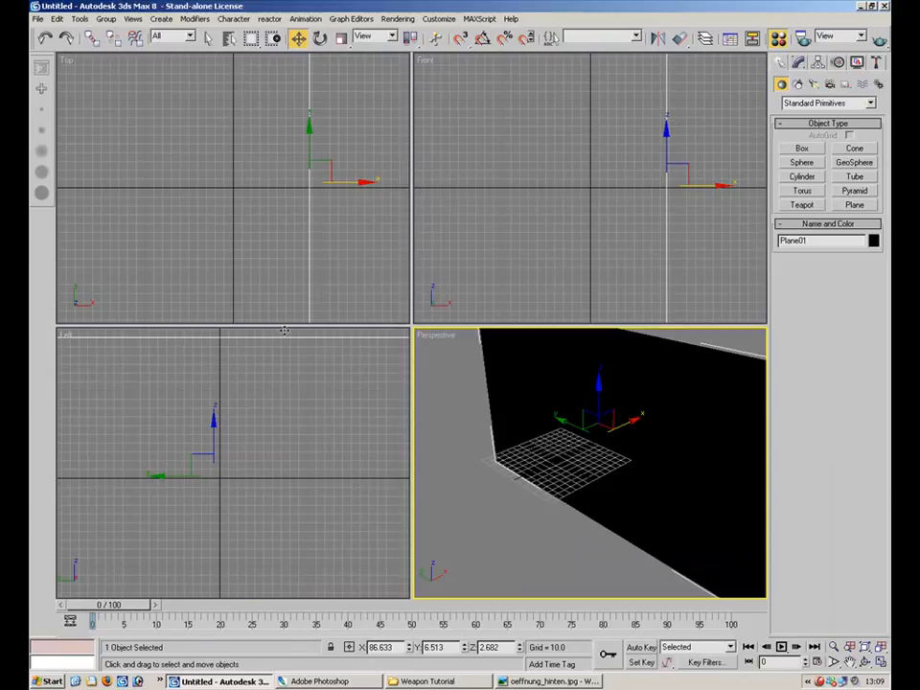
Load g18.jpg as the diffuse map of the second sample material and assign that material to the plane.
key("m")
left_click(179, 104)
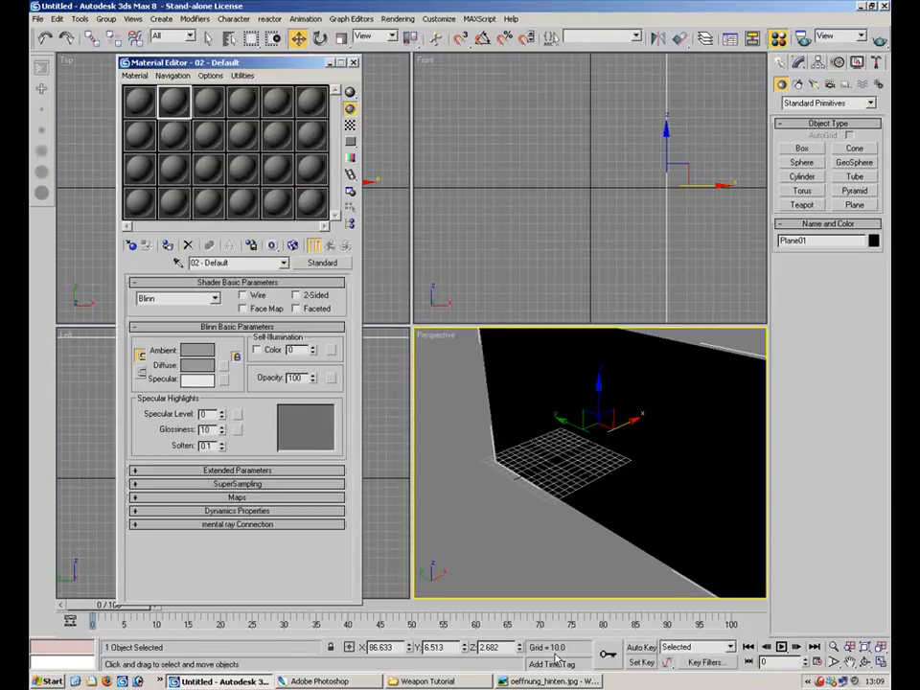
left_click(480, 682)
left_click_drag(533, 240, 173, 97)
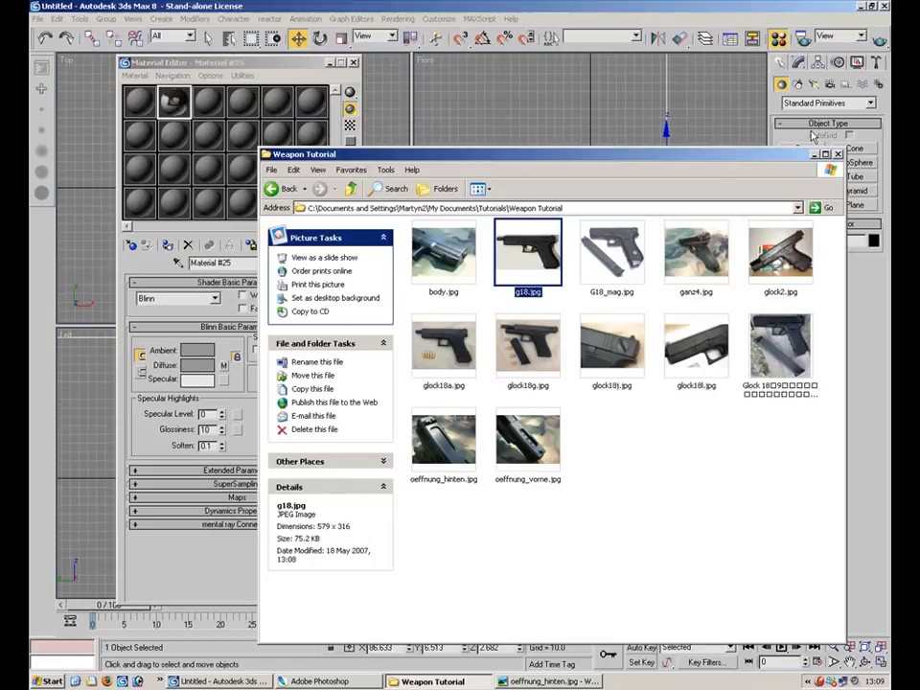
left_click(836, 155)
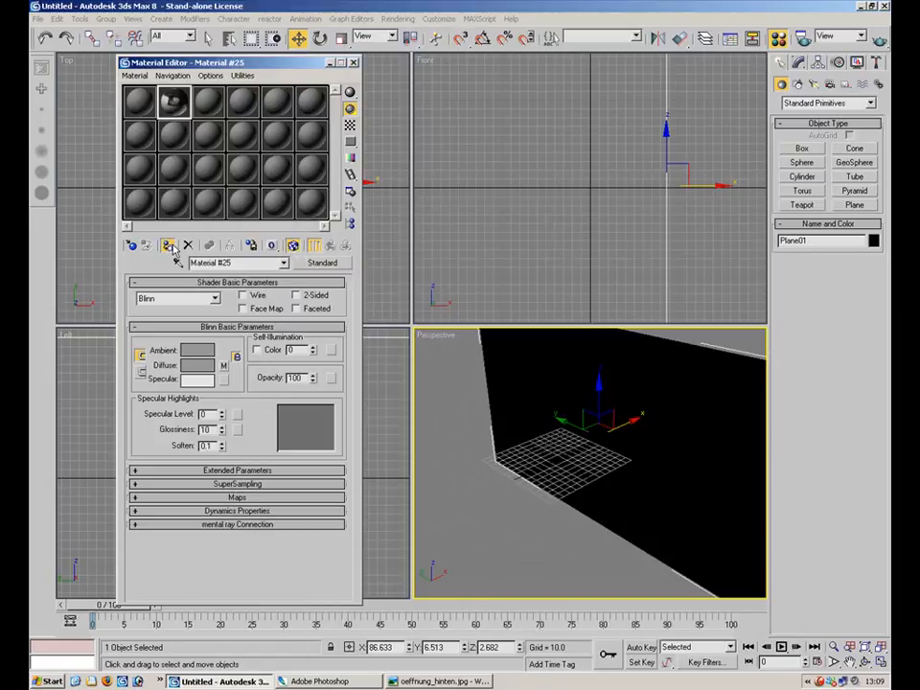
left_click(173, 247)
middle_click_drag(634, 430, 571, 477)
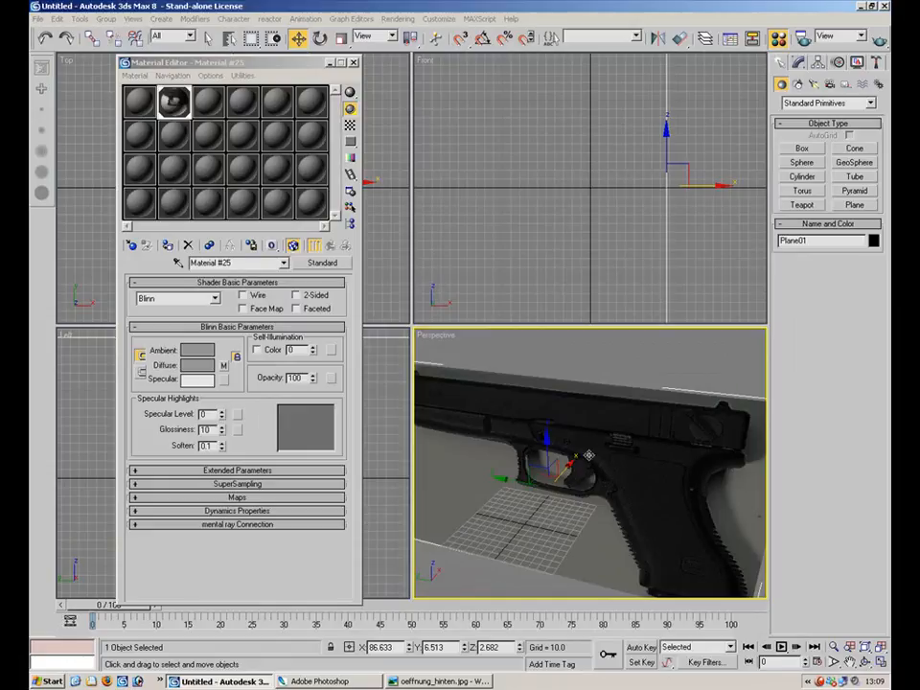
Turn off Show Frozen in Gray in the plane's object properties and minimize the Material Editor.
right_click(575, 432)
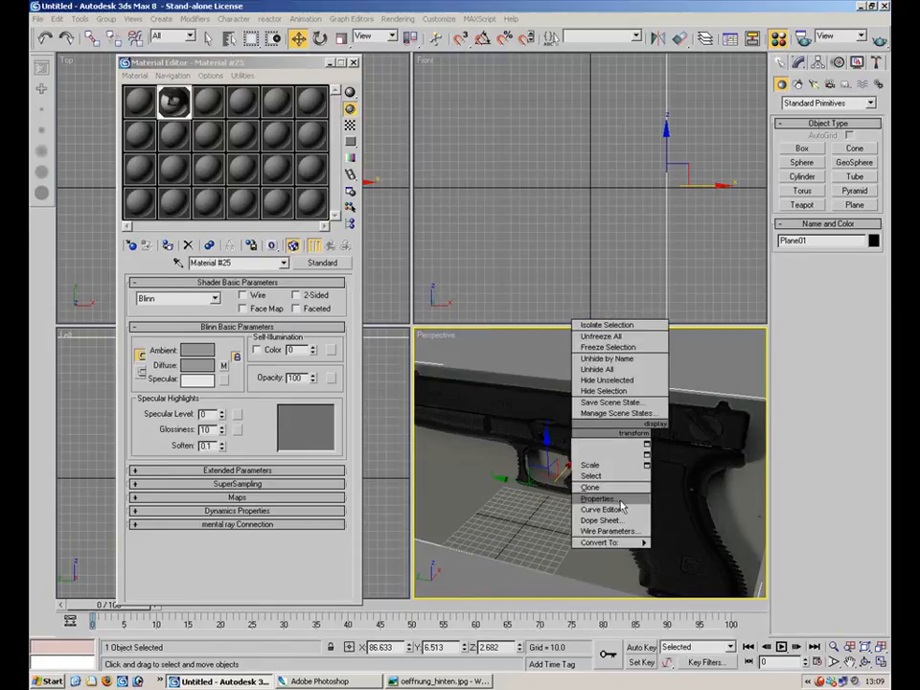
left_click(526, 437)
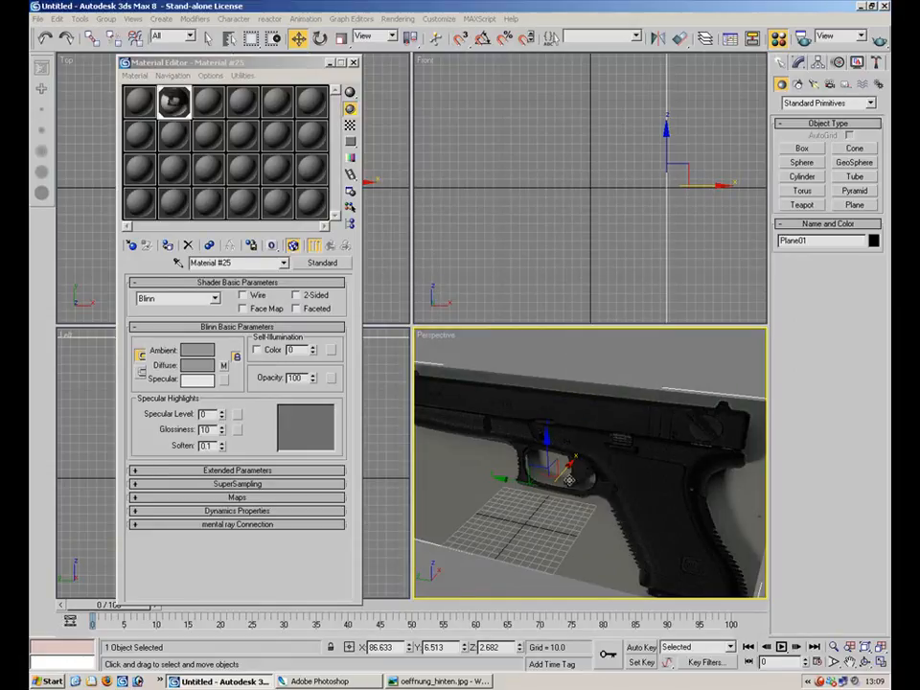
right_click(547, 448)
left_click(575, 518)
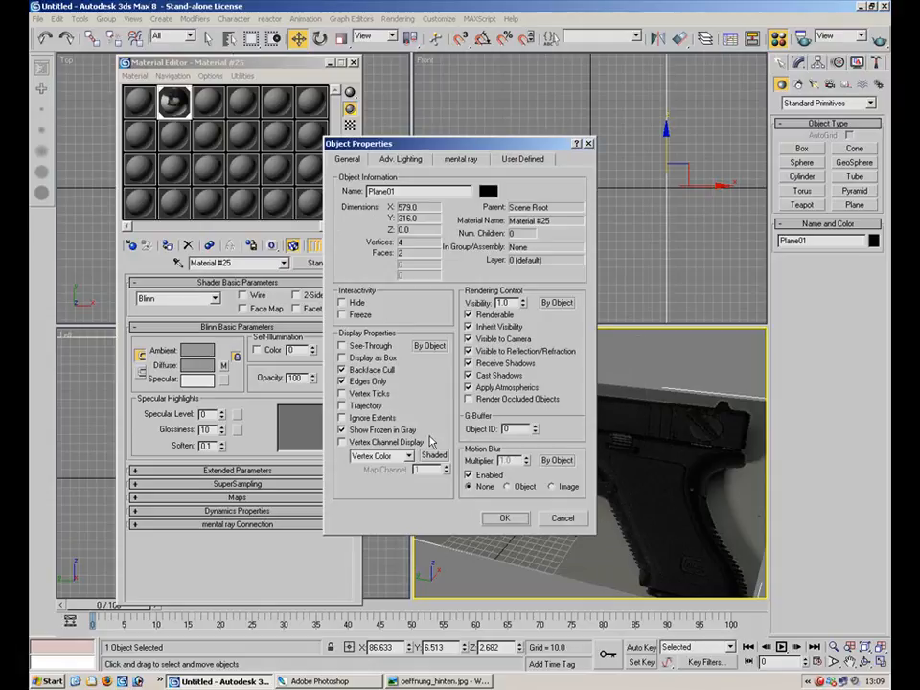
left_click(383, 432)
left_click(504, 518)
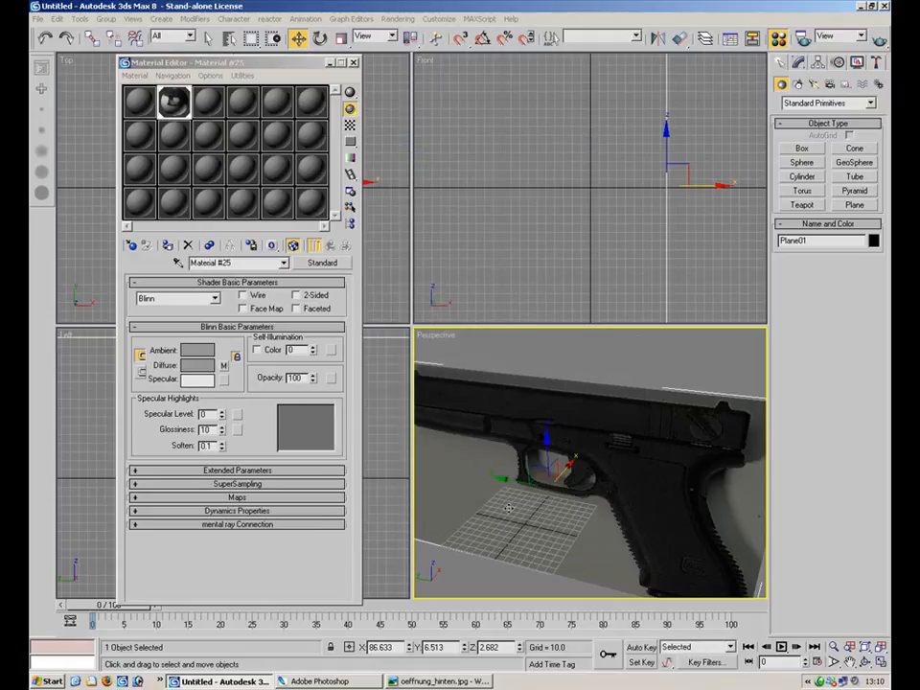
left_click(330, 62)
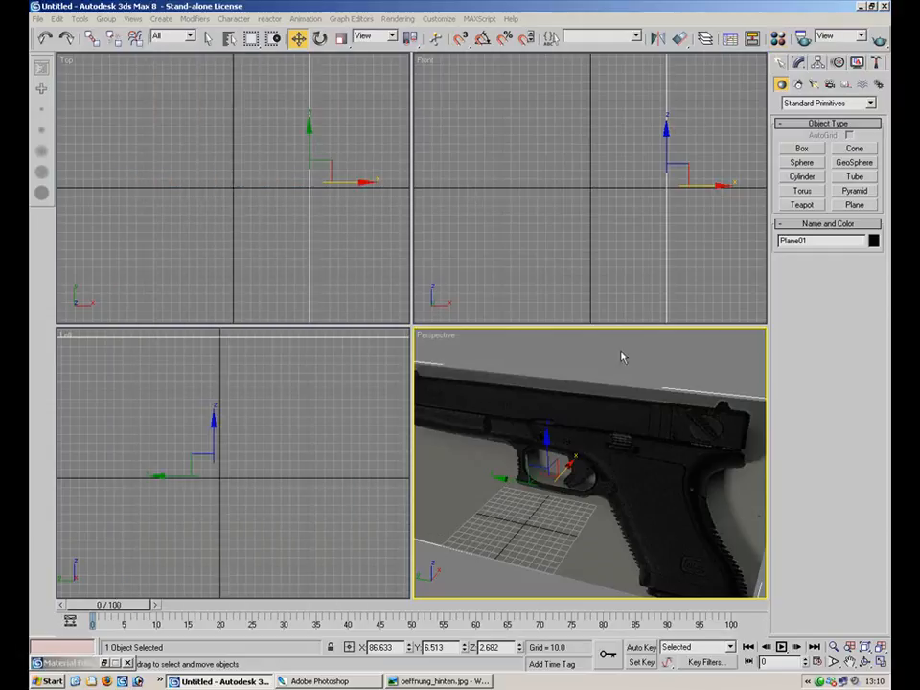
Maximize the Perspective viewport and freeze the plane carrying the pistol reference photo.
key("alt+w")
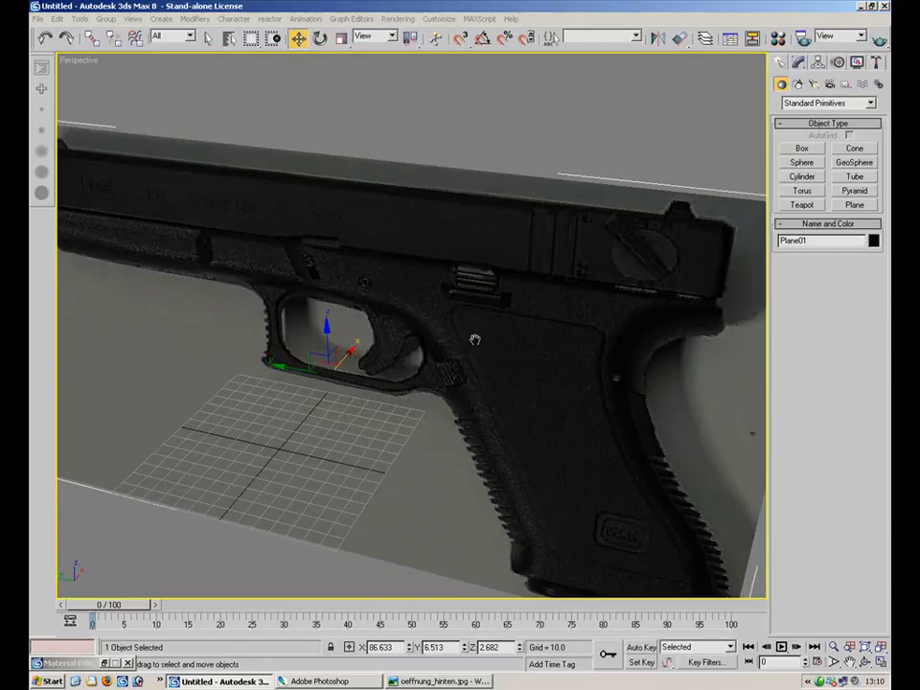
scroll(474, 340, "down", 5)
middle_click_drag(463, 277, 481, 338, "alt")
scroll(441, 322, "up", 2)
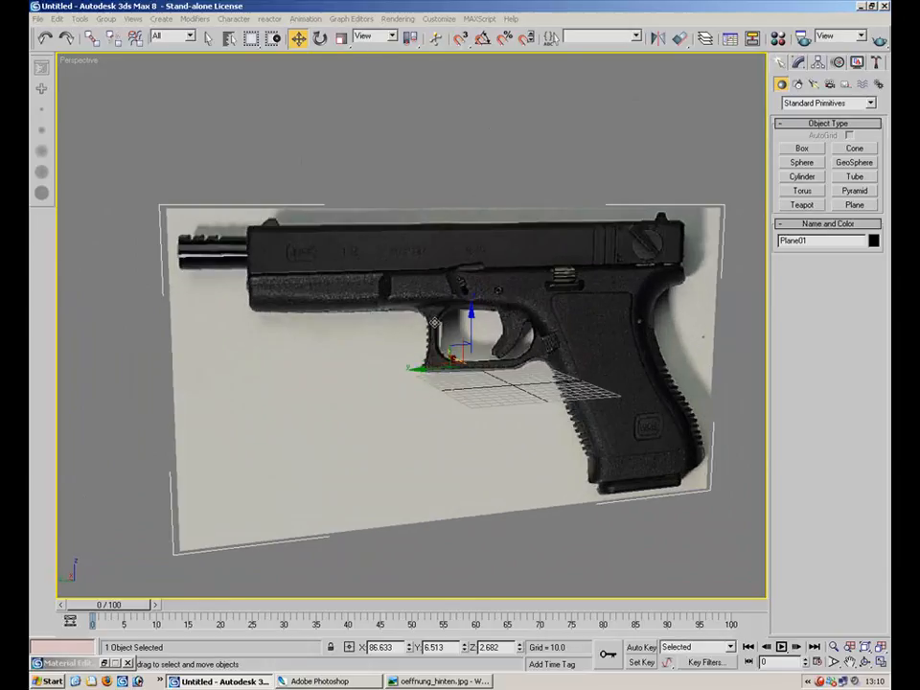
right_click(436, 322)
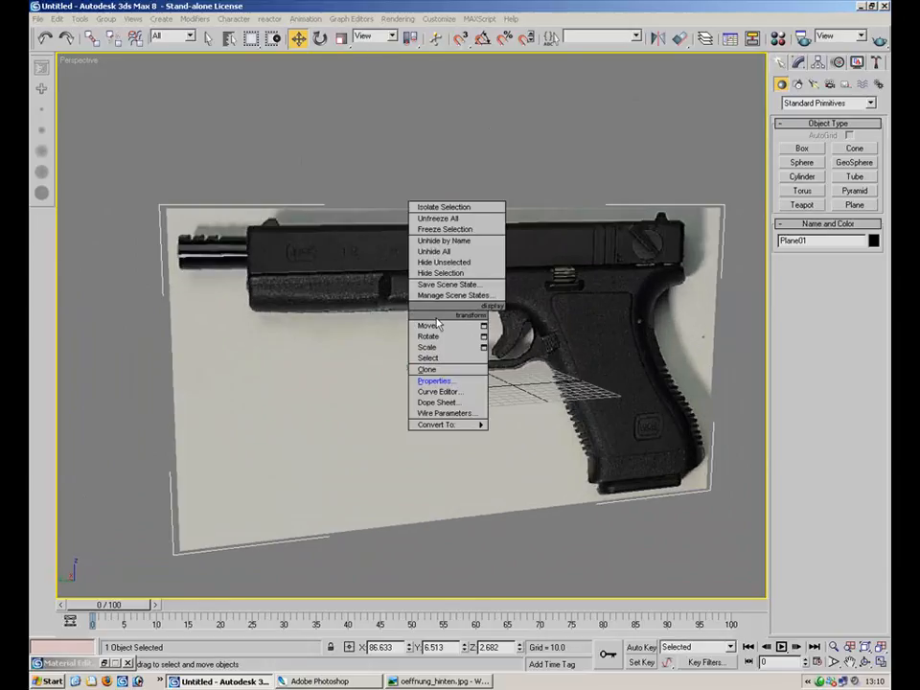
left_click(336, 316)
right_click(337, 316)
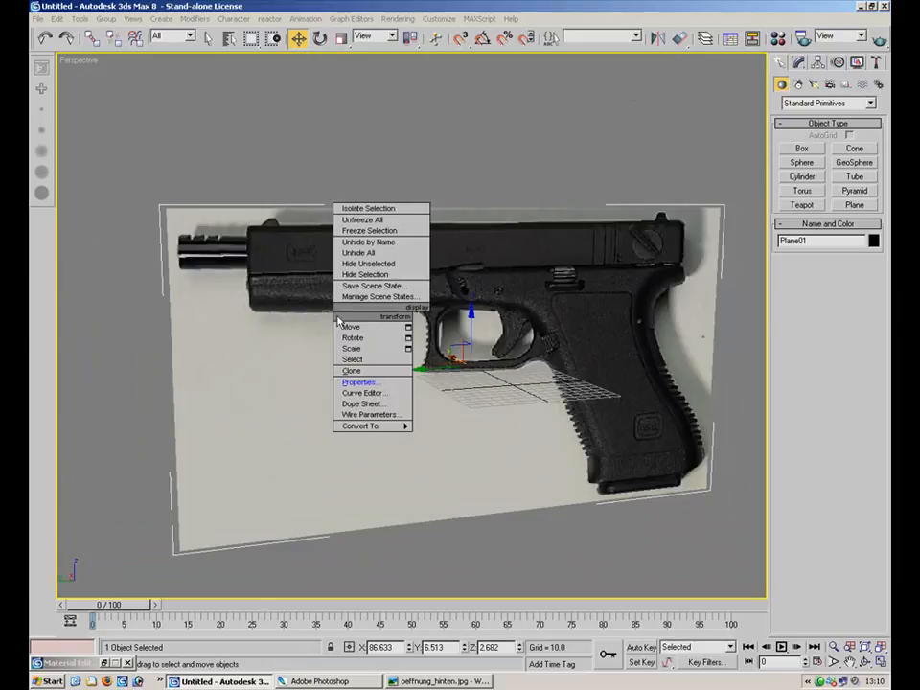
left_click(388, 232)
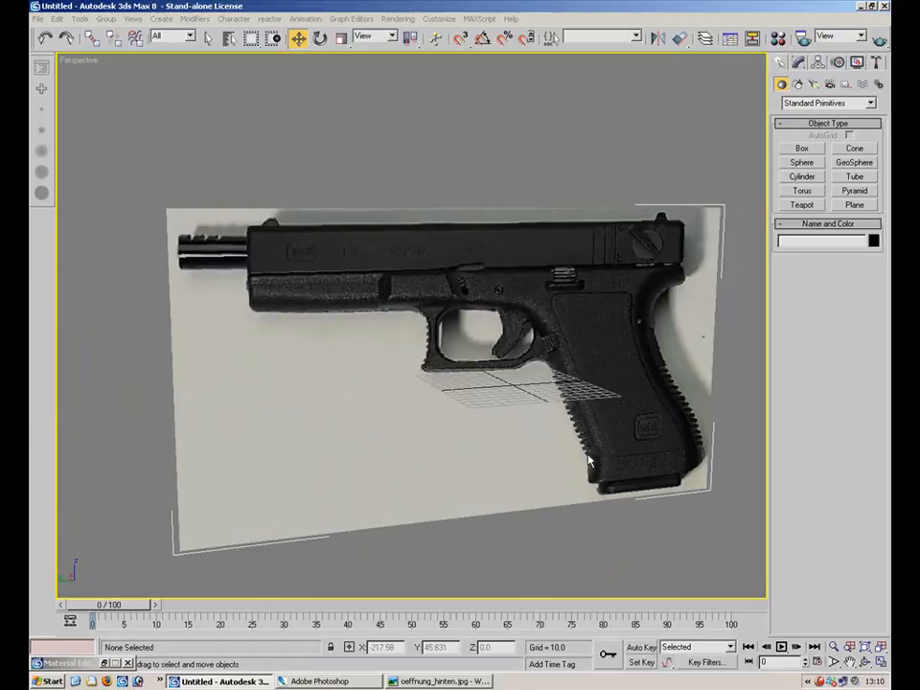
Make the first sample material active in the Material Editor and close the editor.
key("m")
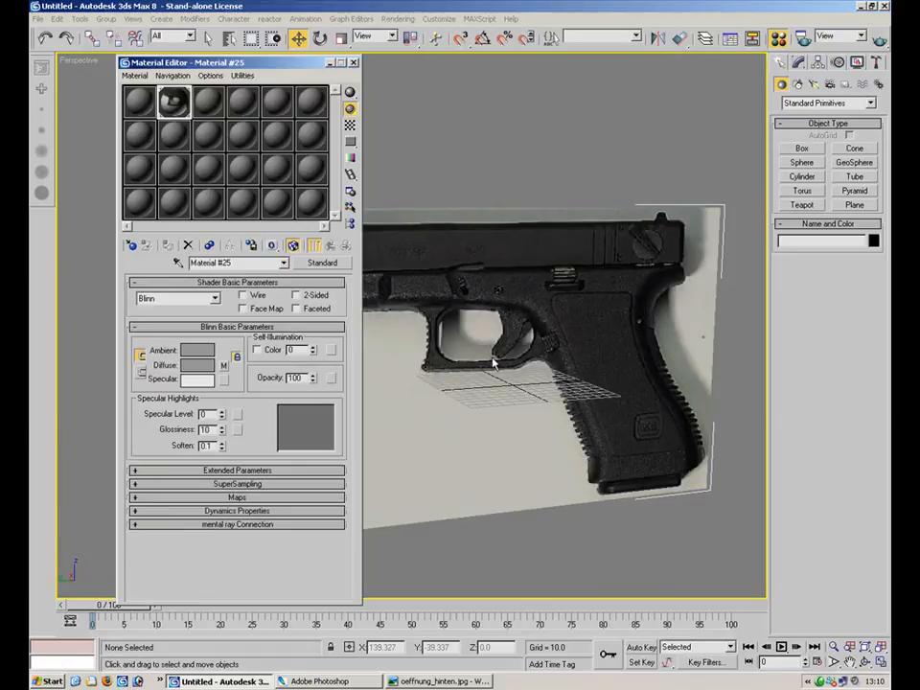
left_click(140, 103)
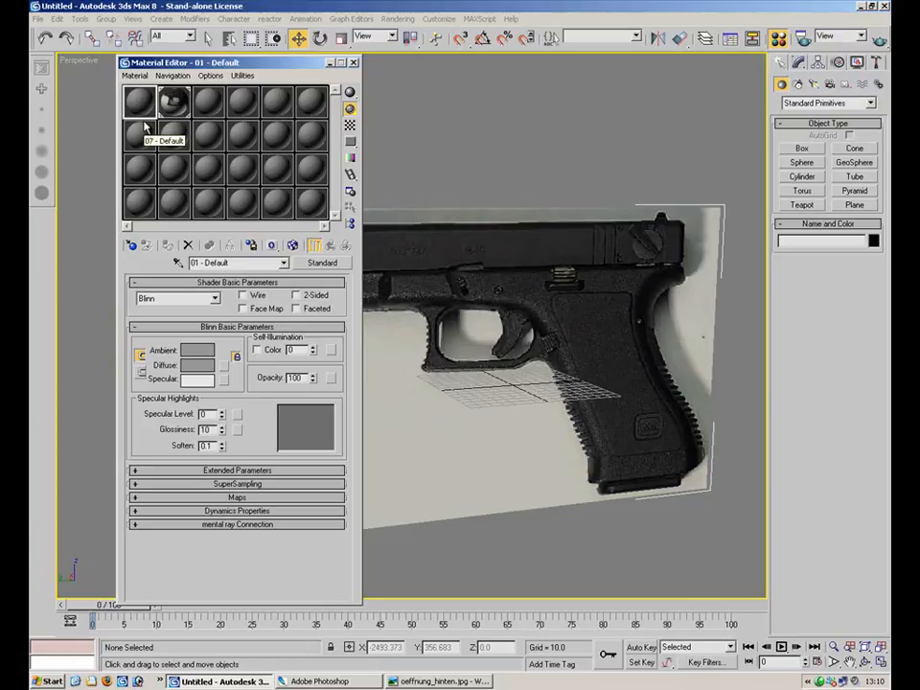
left_click(354, 62)
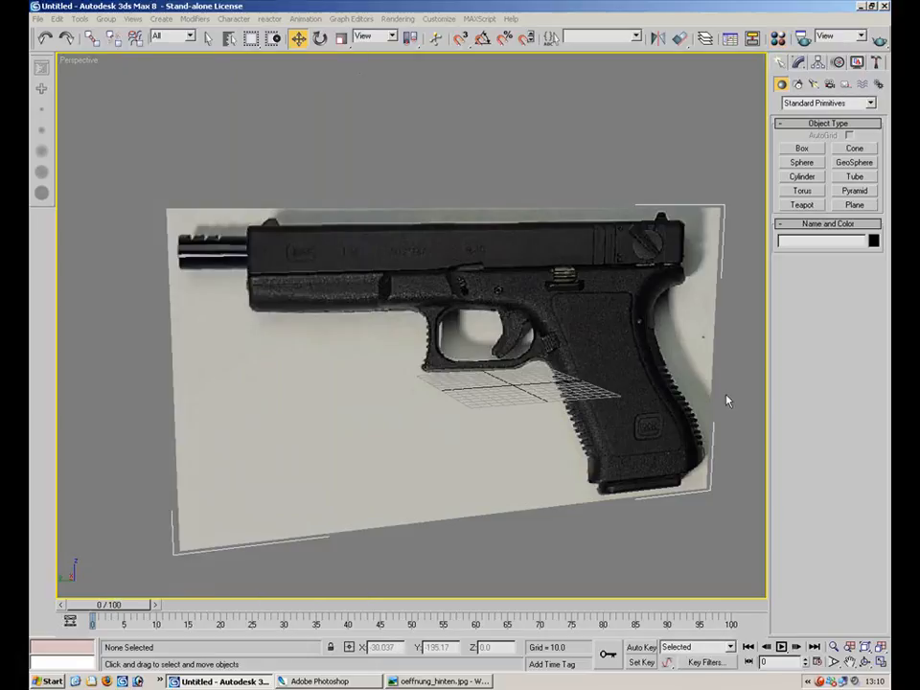
Shorten the animation's end time to frame 1 and step back and forth between frames 0 and 1.
left_click(820, 670)
type("1")
left_click(554, 224)
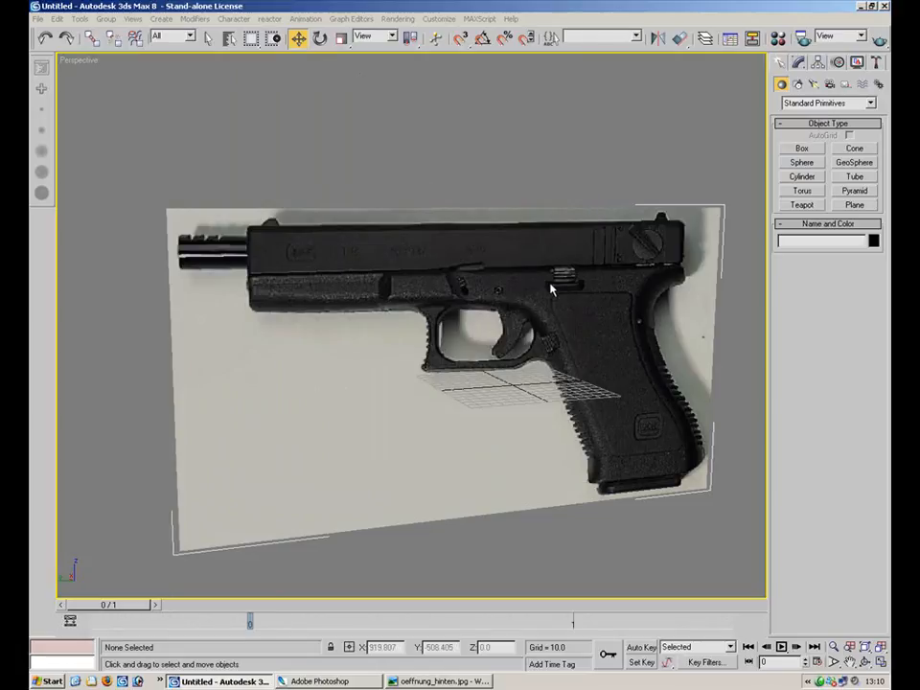
key("period")
key("comma")
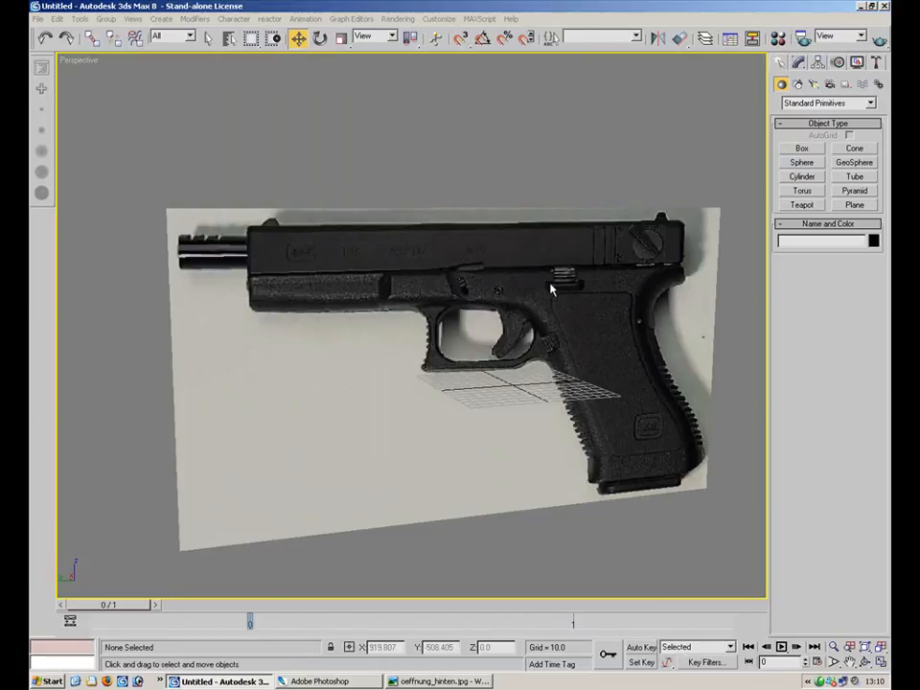
key("period")
key("comma")
key("period")
key("comma")
key("period")
key("comma")
Set the first sample material's diffuse colour to a light blue with RGB 143, 185, 204.
key("m")
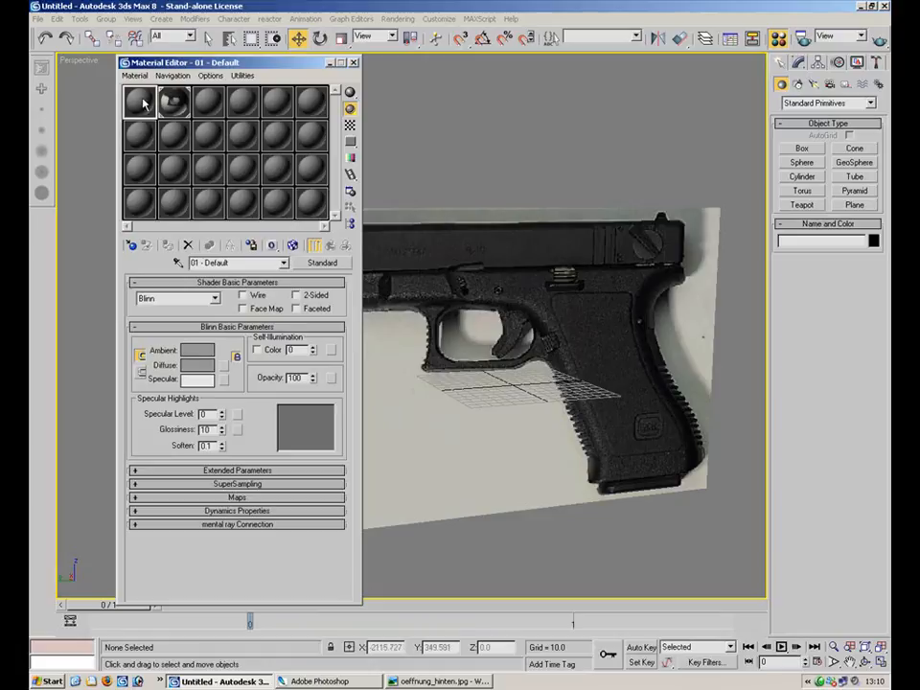
left_click(191, 368)
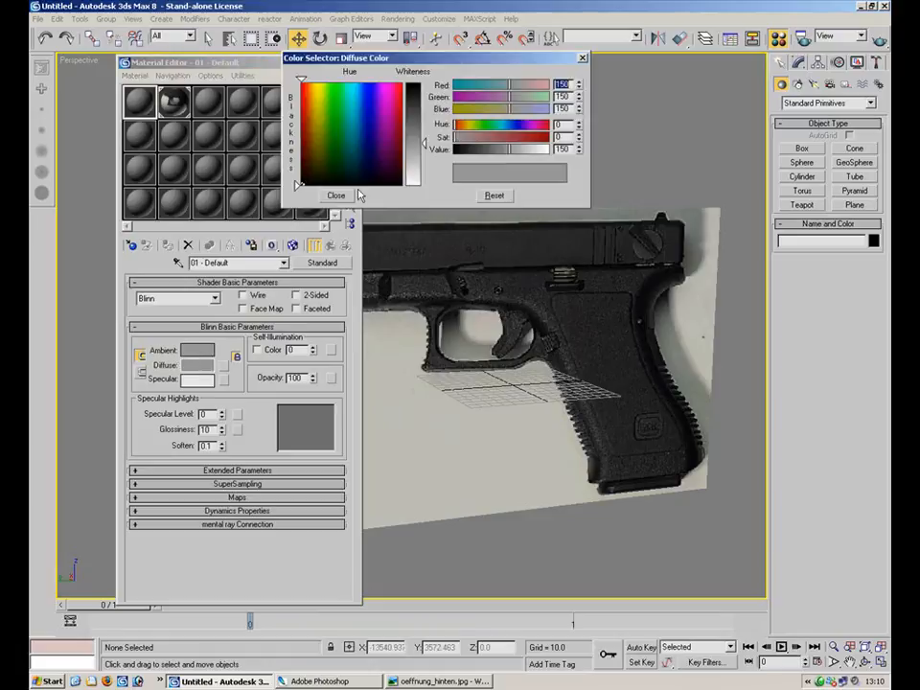
left_click(362, 116)
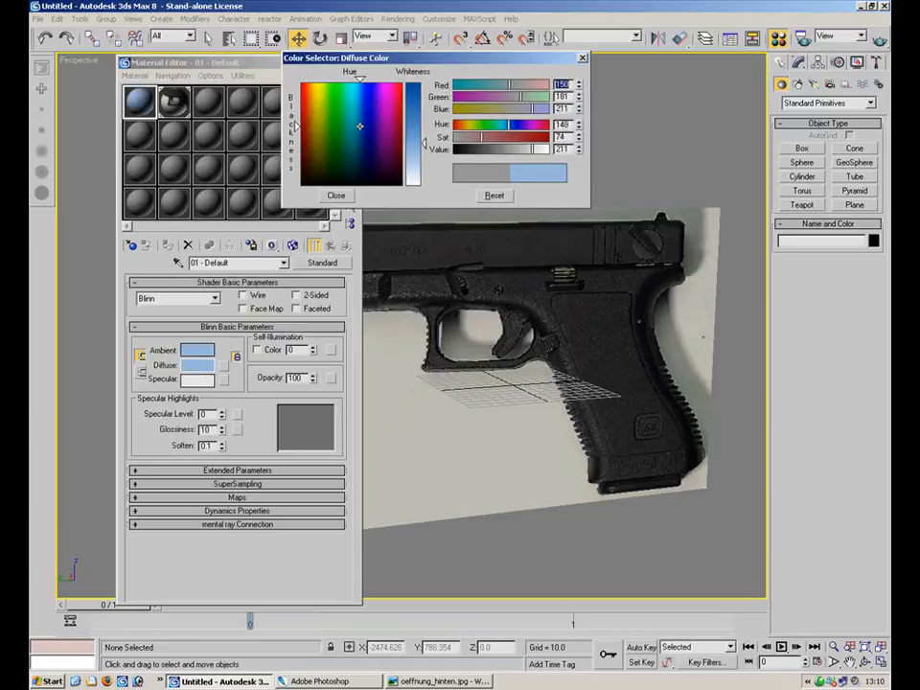
left_click(362, 127)
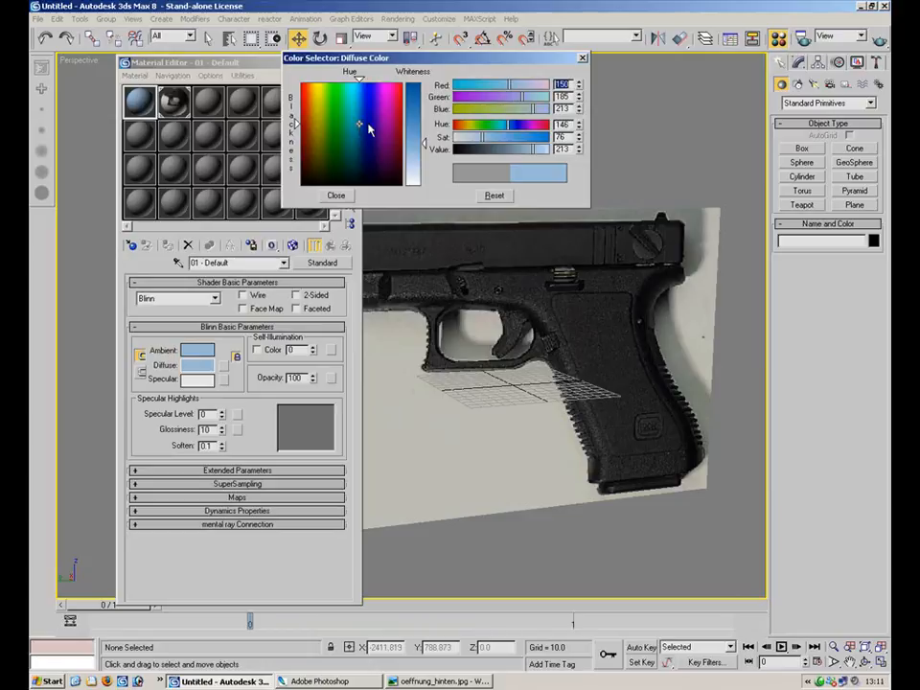
left_click(357, 125)
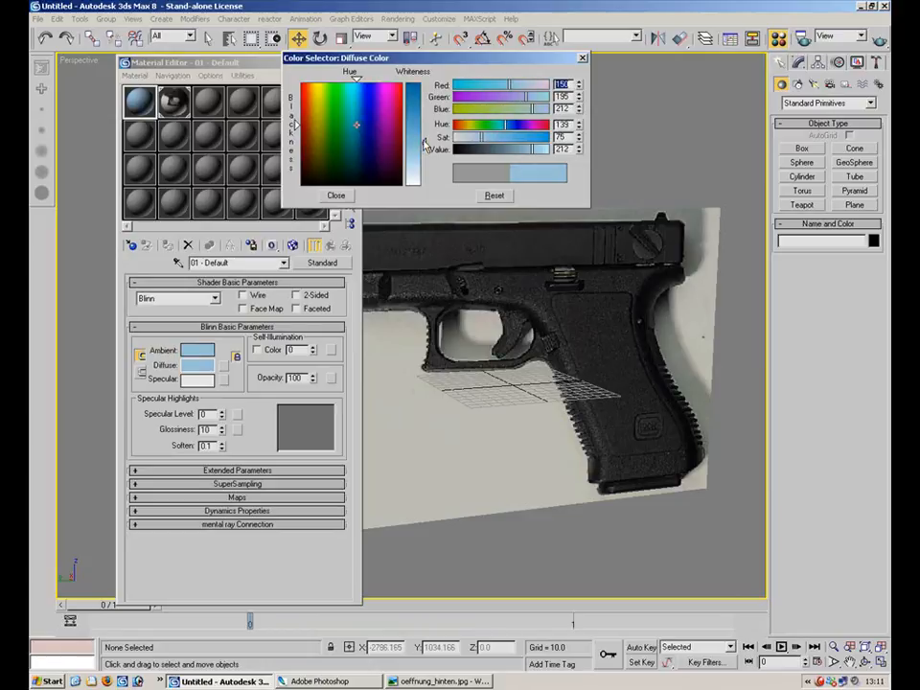
left_click(409, 150)
left_click(357, 132)
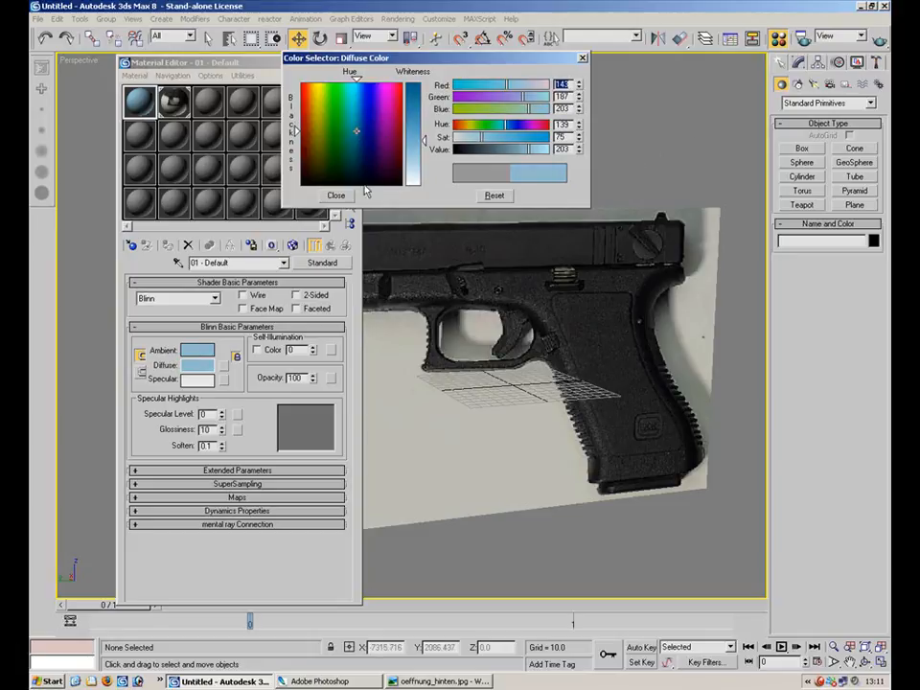
left_click(357, 128)
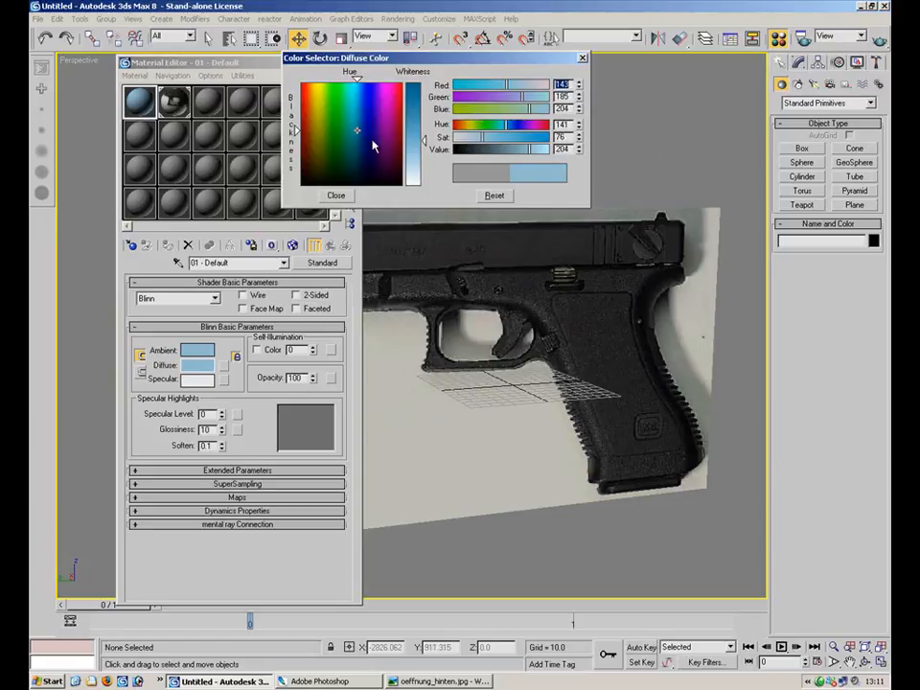
left_click(339, 196)
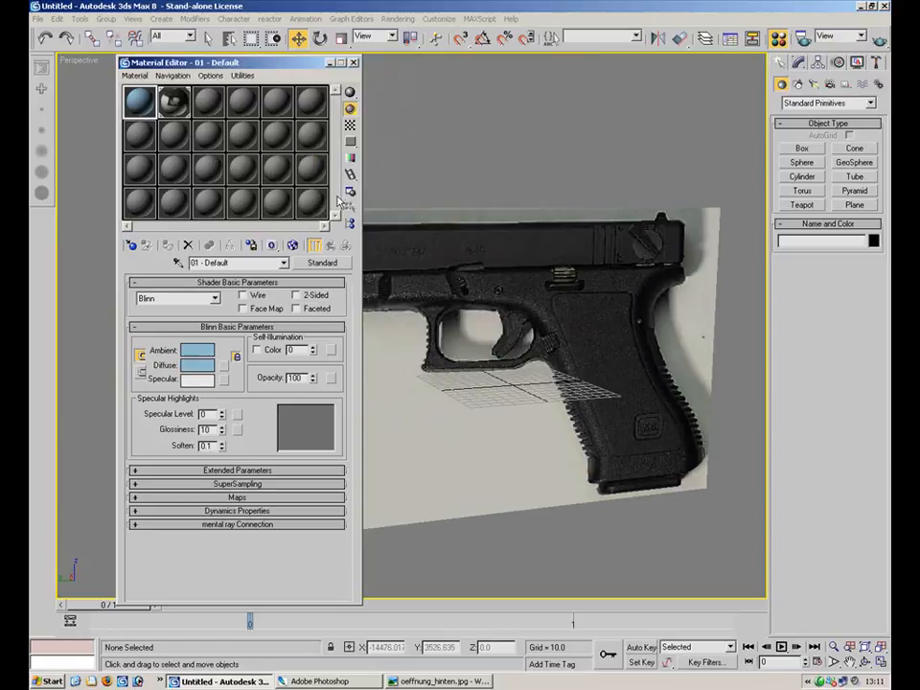
Create a box about 139 long, 99 wide and 129 high in front of the reference plane and minimize the Material Editor.
left_click(803, 149)
middle_click_drag(482, 273, 581, 406, "alt")
left_click_drag(581, 406, 476, 530)
left_click(479, 390)
middle_click_drag(578, 422, 551, 372, "alt")
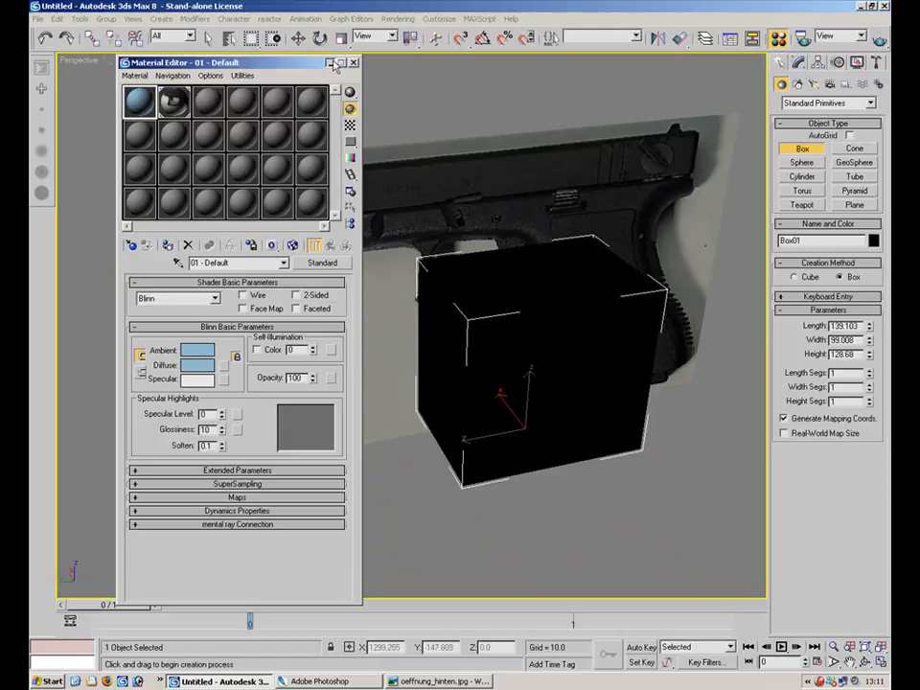
key("m")
Turn on Edged Faces in the Perspective viewport and set its shading mode to Facets.
right_click(84, 64)
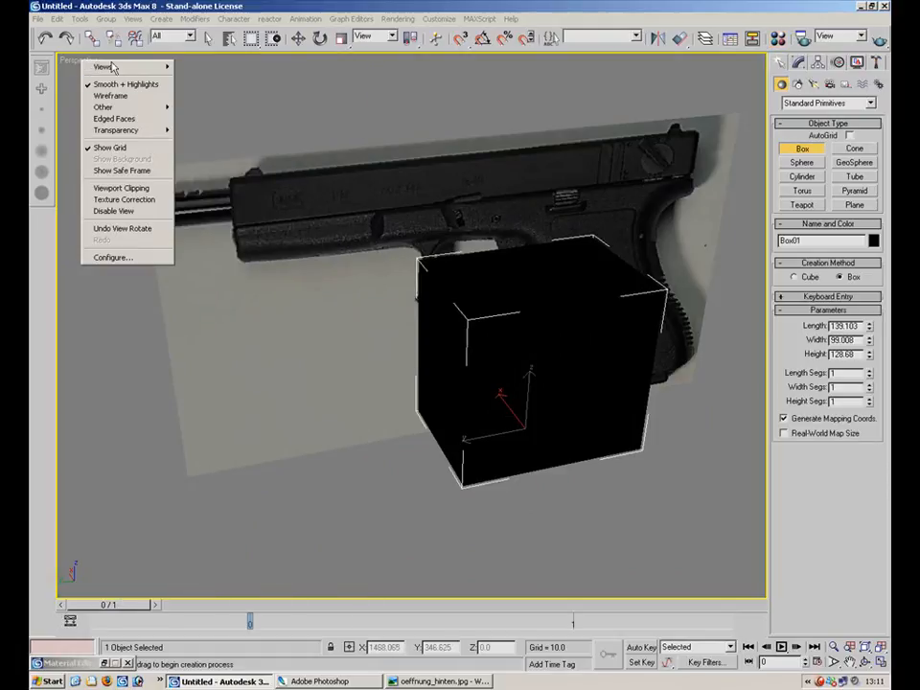
left_click(155, 121)
right_click(82, 61)
mouse_move(151, 107)
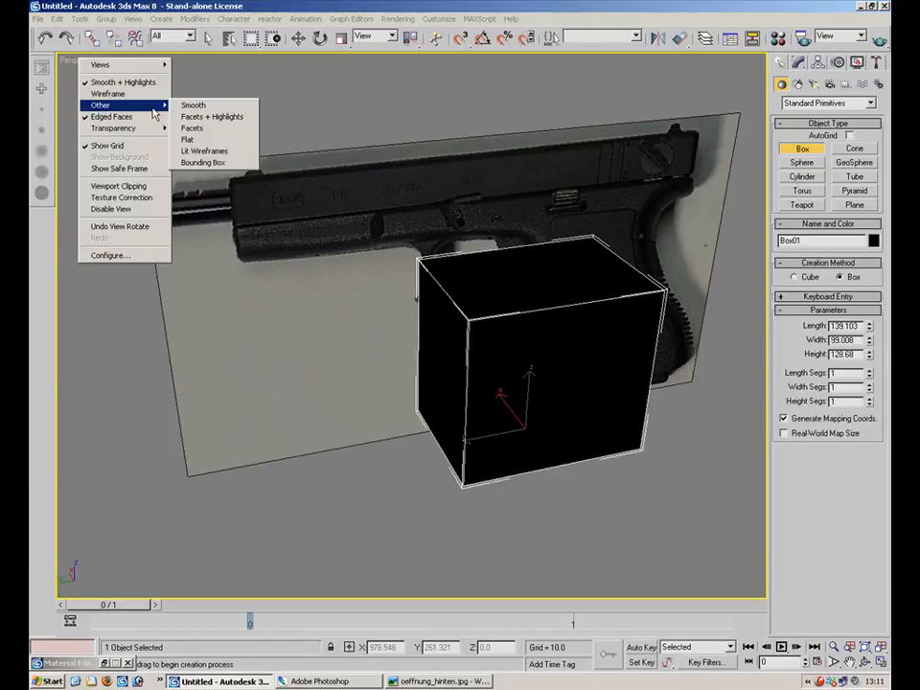
left_click(239, 127)
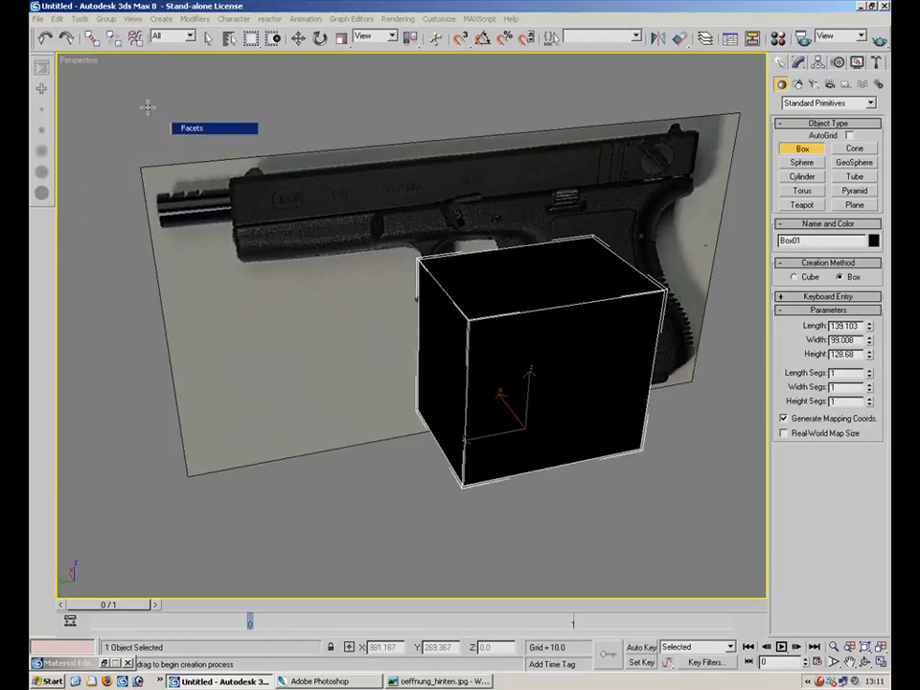
right_click(83, 63)
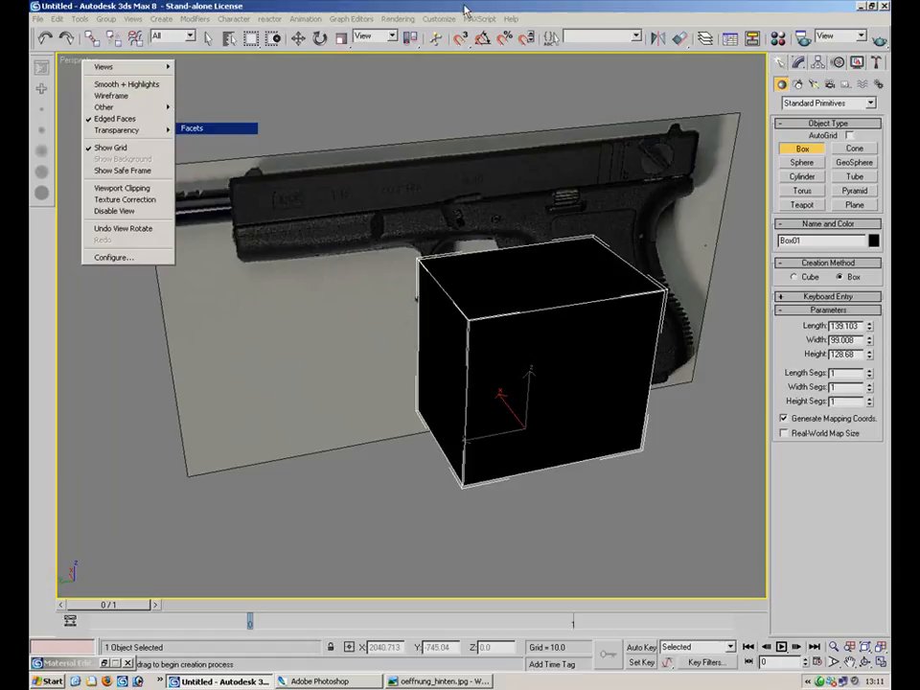
middle_click_drag(544, 298, 577, 261, "alt")
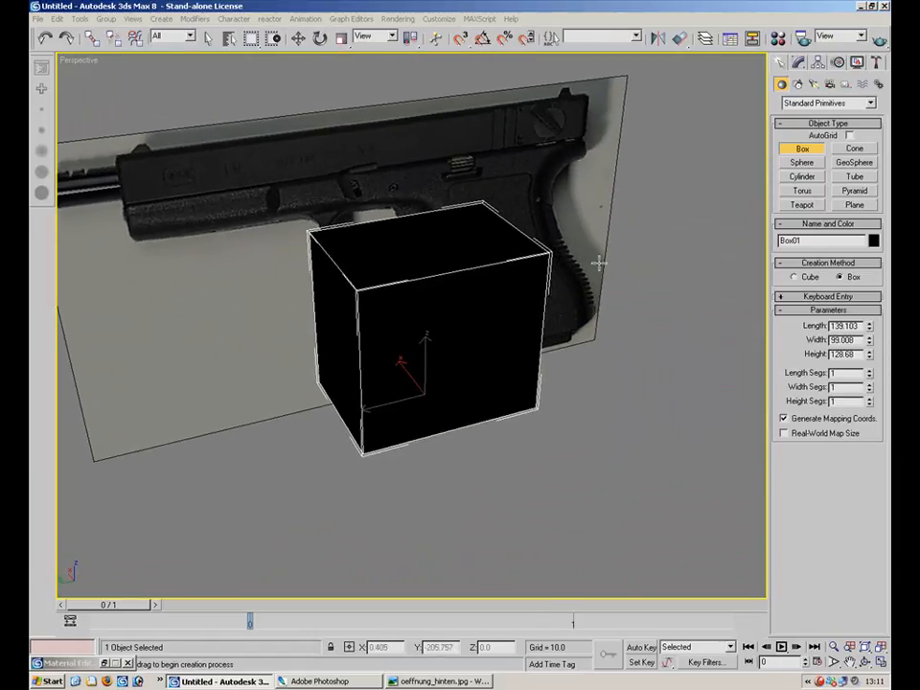
Confirm black as the box's object colour and assign the light blue first sample material to the box.
left_click(873, 241)
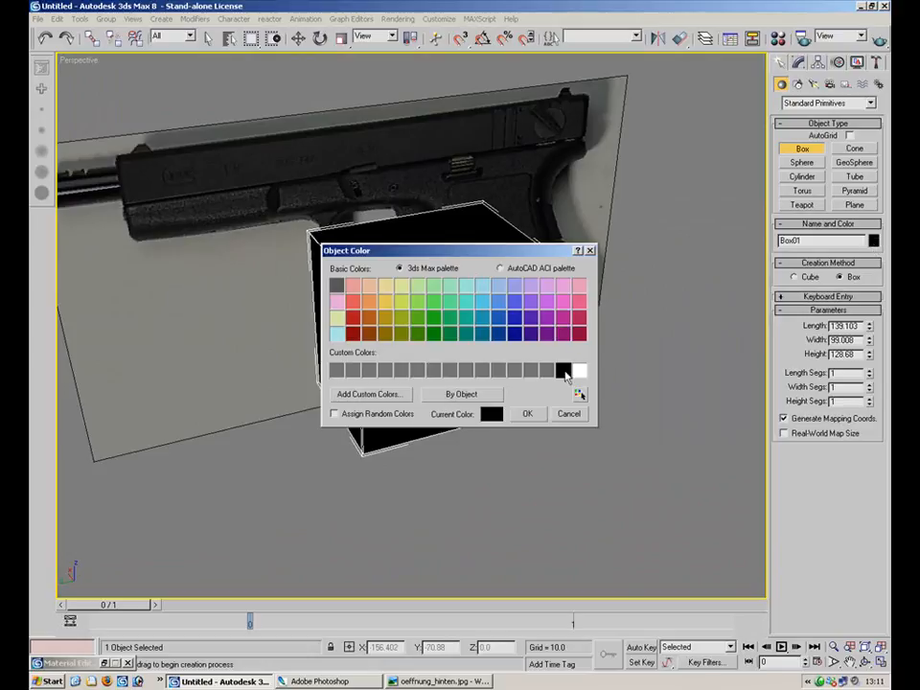
left_click(528, 413)
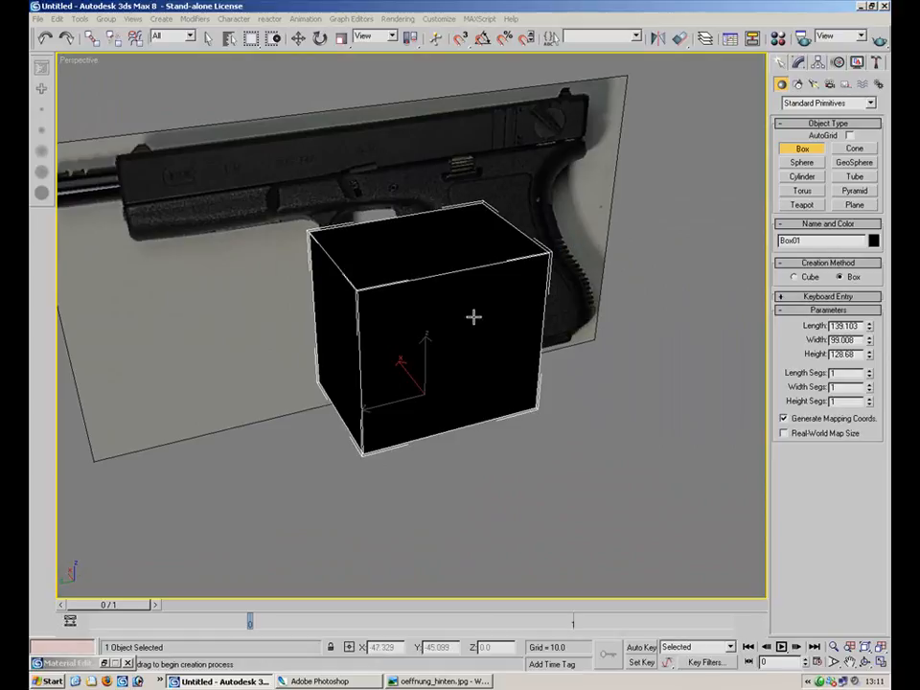
middle_click_drag(481, 310, 519, 261, "alt")
key("m")
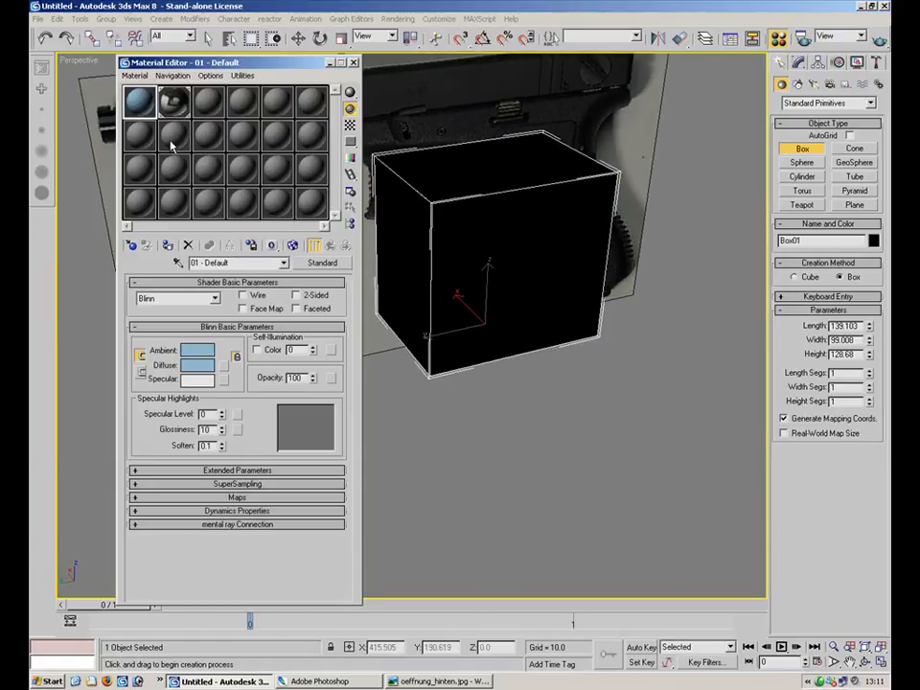
left_click_drag(139, 96, 571, 259)
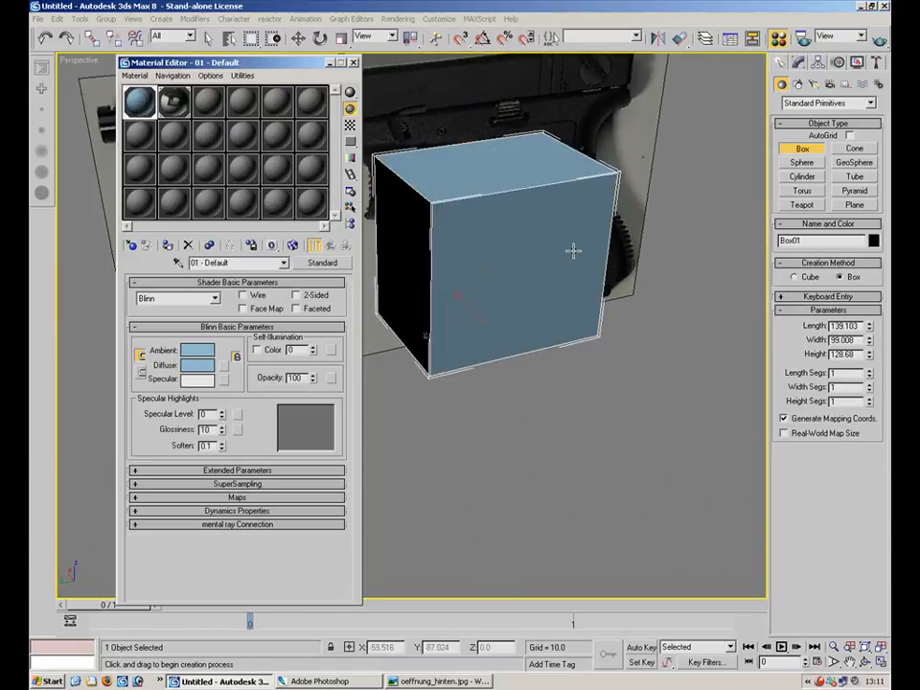
left_click(330, 64)
right_click(660, 431)
left_click(663, 435)
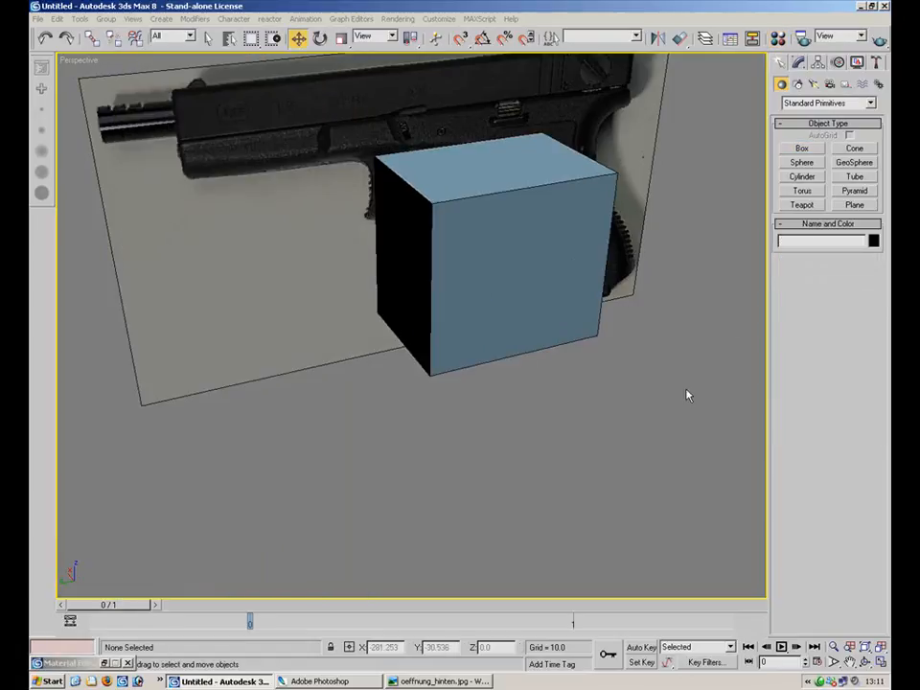
Select the box and fine-tune the first sample material's diffuse colour to RGB 143, 190, 206.
middle_click_drag(592, 213, 583, 304)
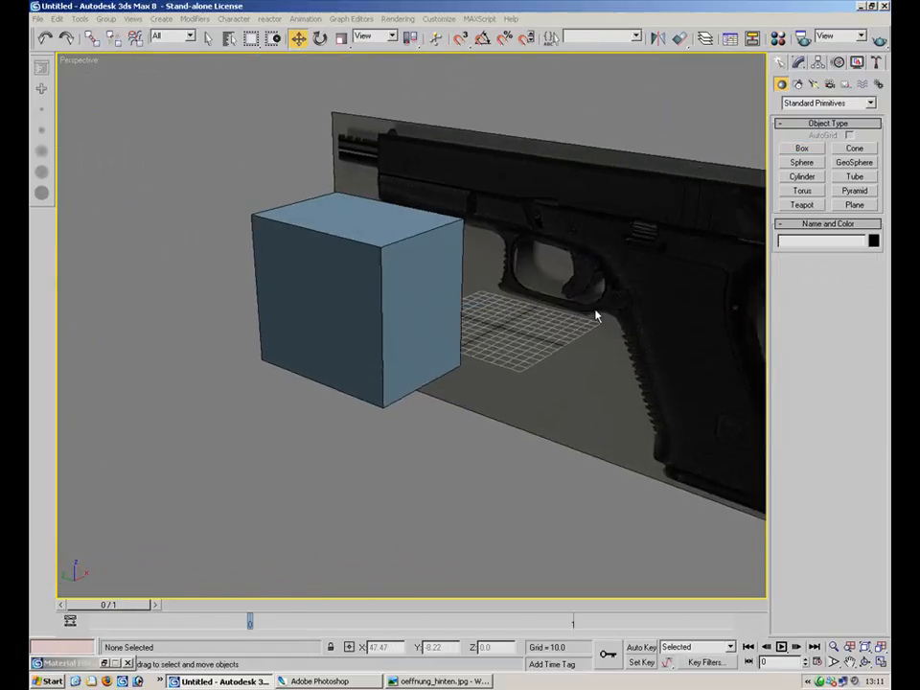
scroll(385, 247, "up", 3)
middle_click_drag(384, 247, 365, 264, "alt")
scroll(365, 264, "up", 5)
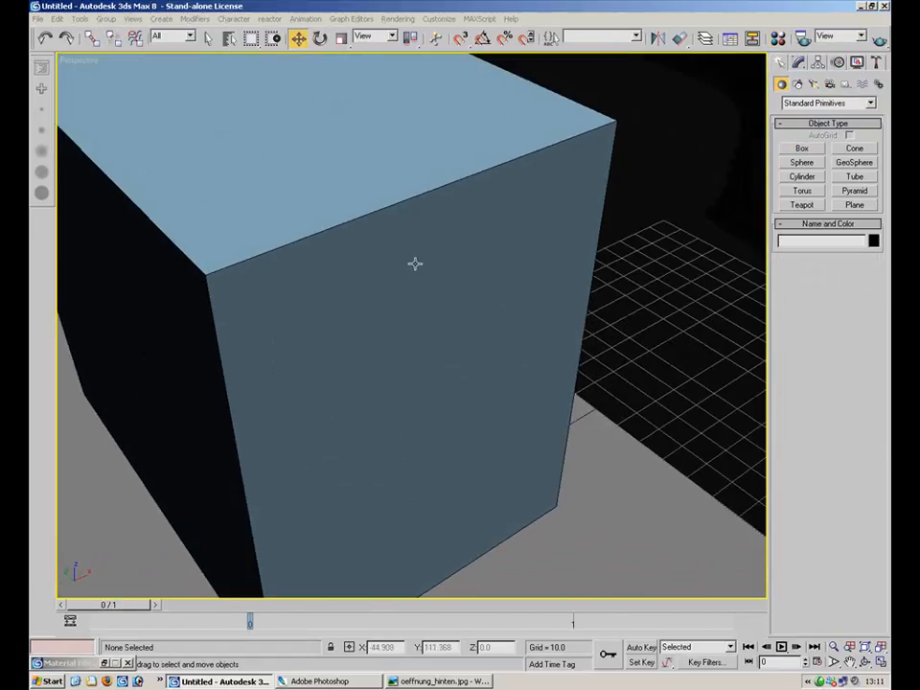
middle_click_drag(240, 251, 467, 343, "alt")
left_click(609, 298)
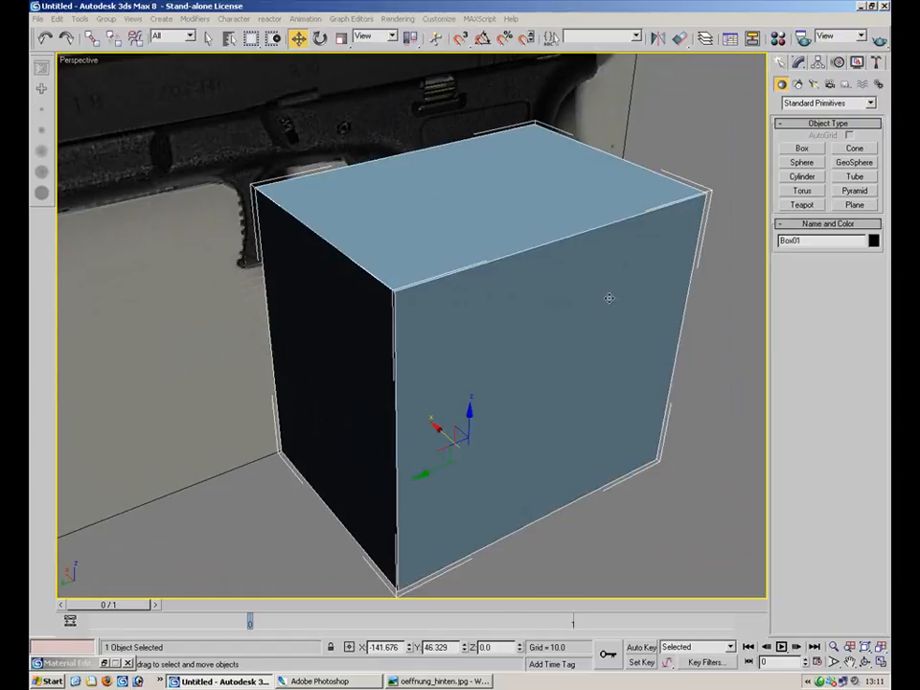
key("m")
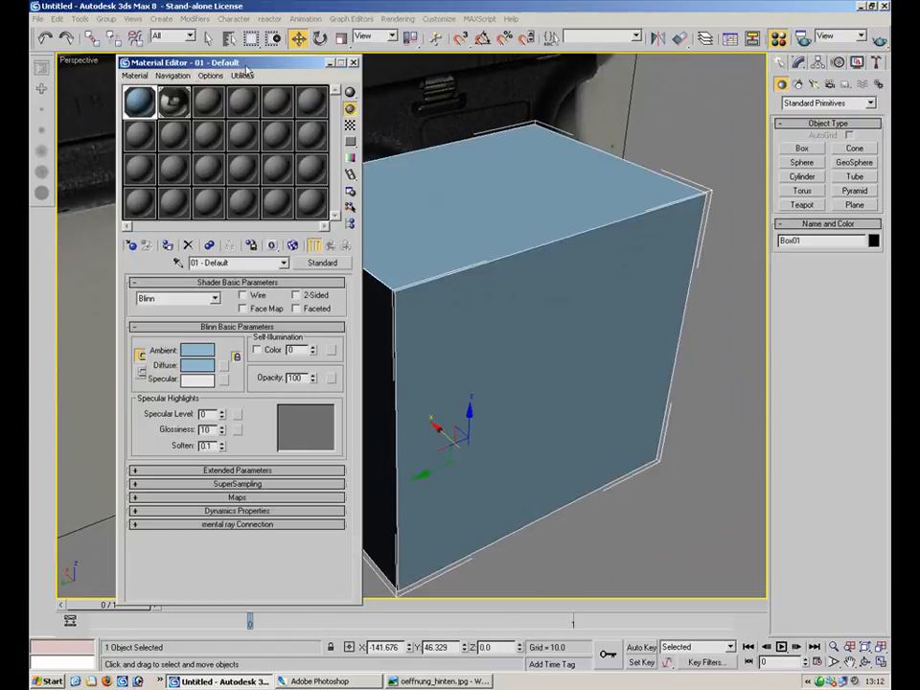
left_click(209, 367)
left_click_drag(359, 131, 356, 128)
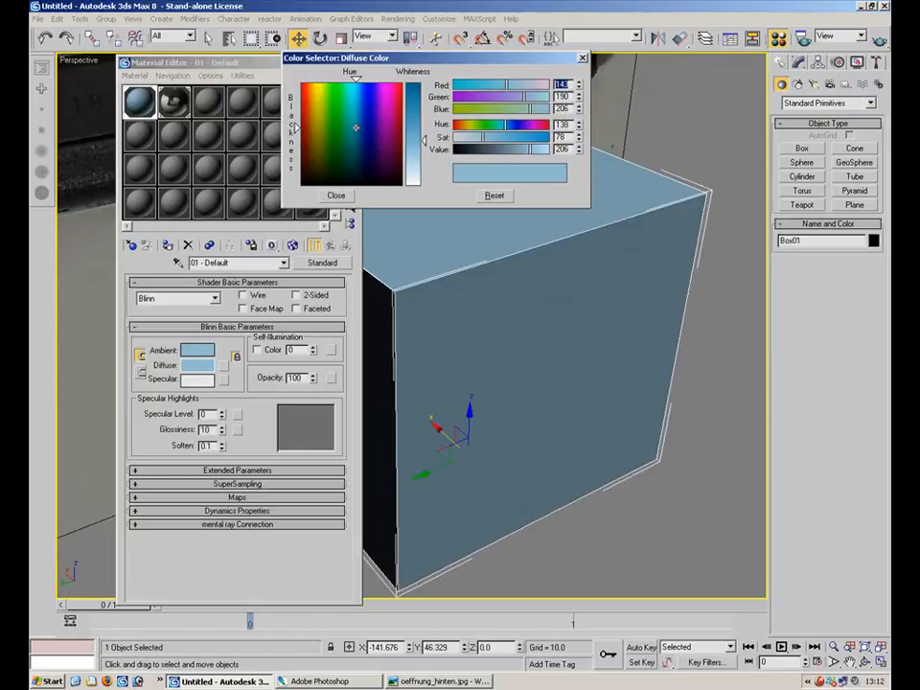
left_click(336, 195)
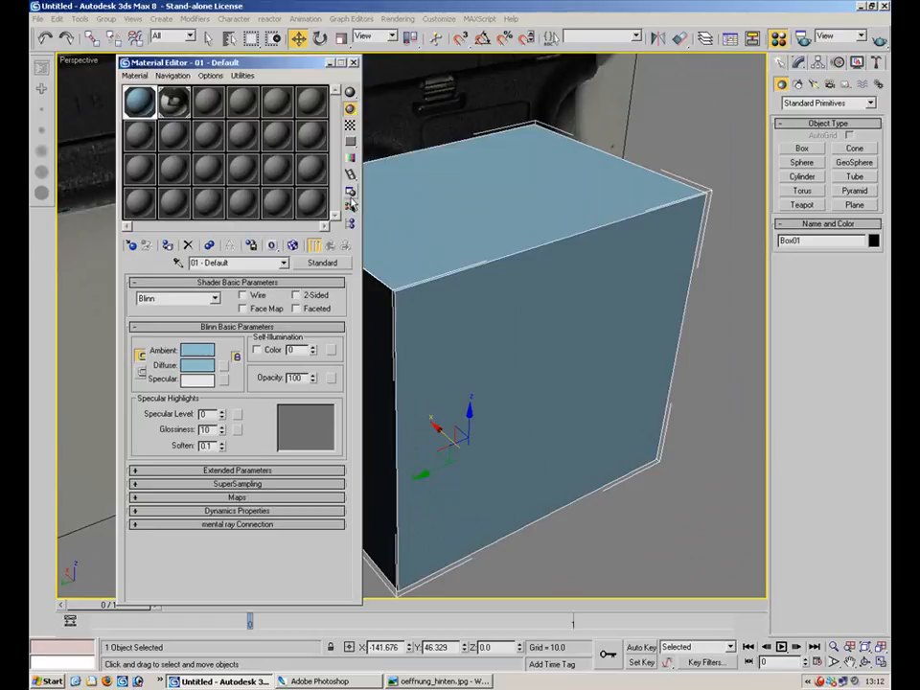
Key the first sample material's opacity to 30 at frame 1 using Auto Key.
middle_click_drag(366, 261, 538, 283, "alt")
left_click_drag(275, 69, 216, 53)
left_click_drag(114, 607, 231, 609)
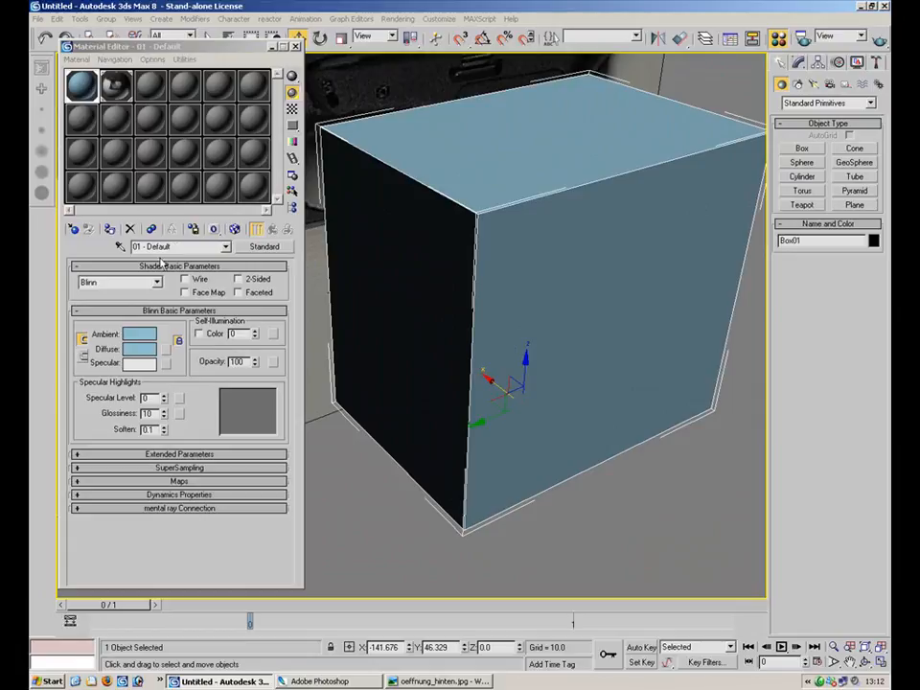
key("period")
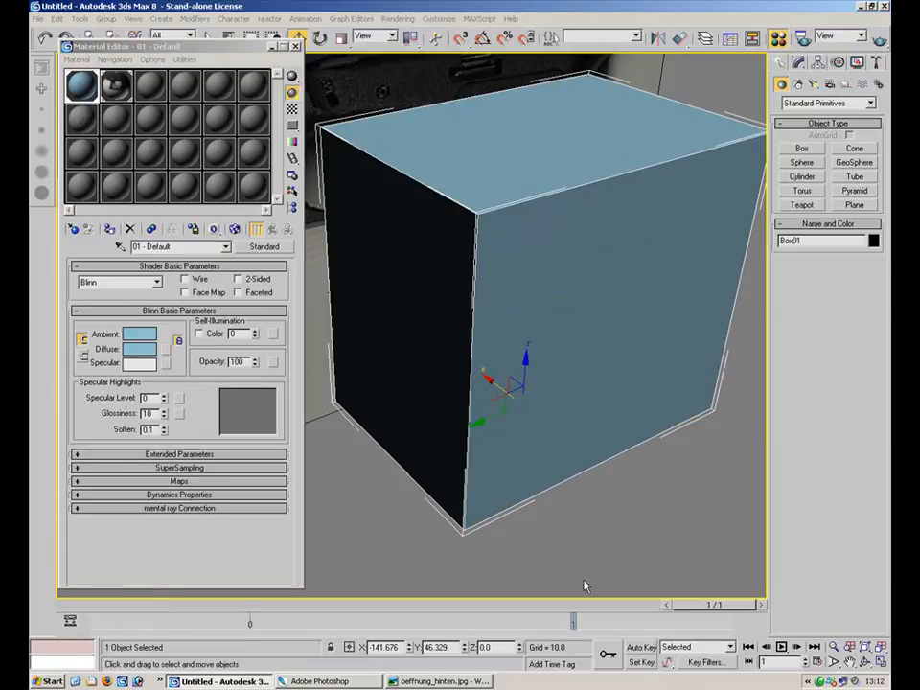
left_click(642, 648)
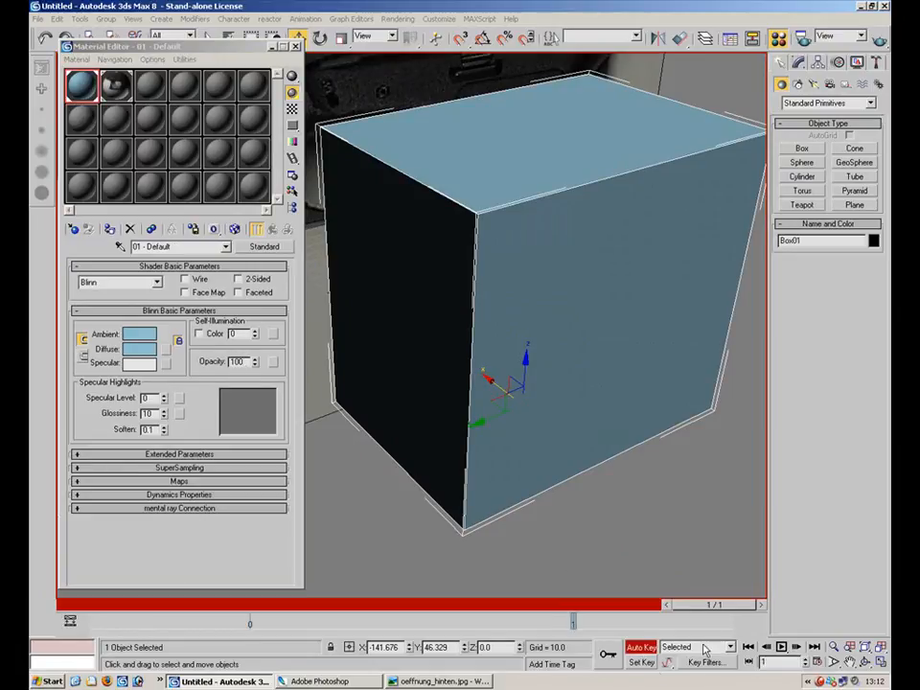
double_click(251, 362)
type("30")
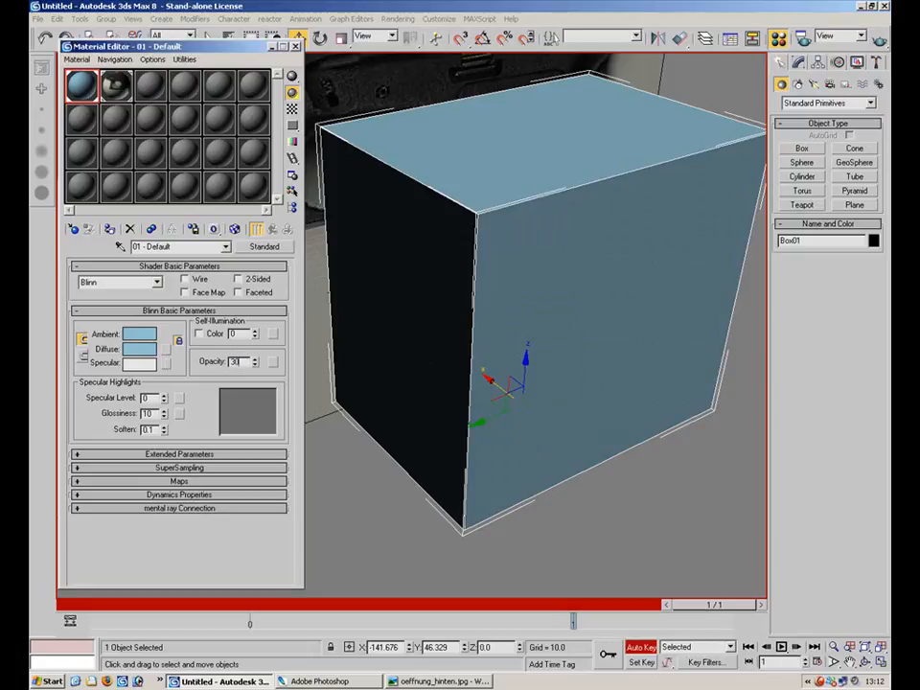
key("Return")
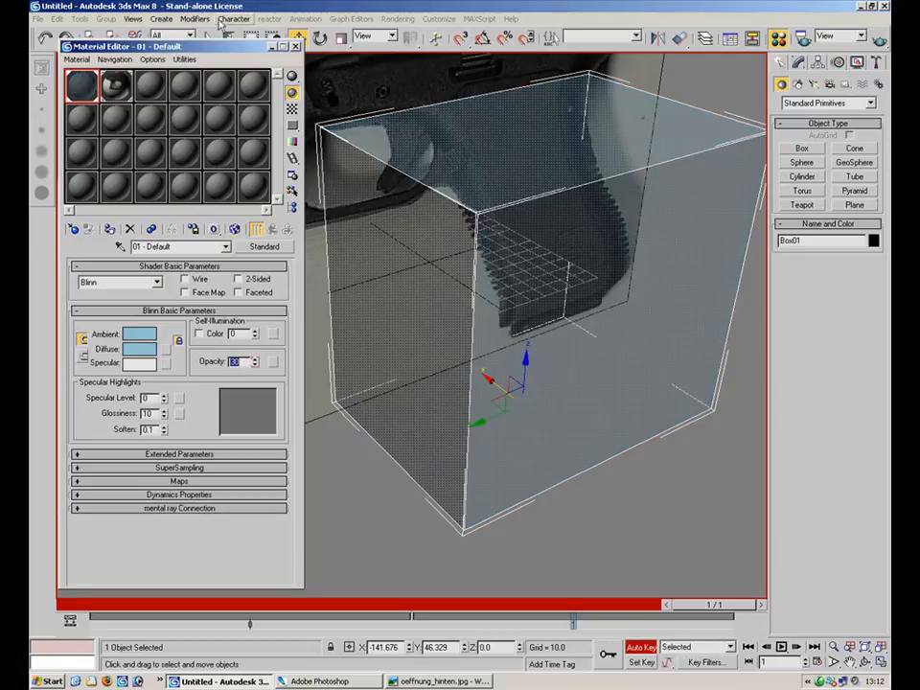
Set the Perspective viewport's transparency to Best, turn off Auto Key and deselect the box.
left_click(272, 46)
right_click(80, 65)
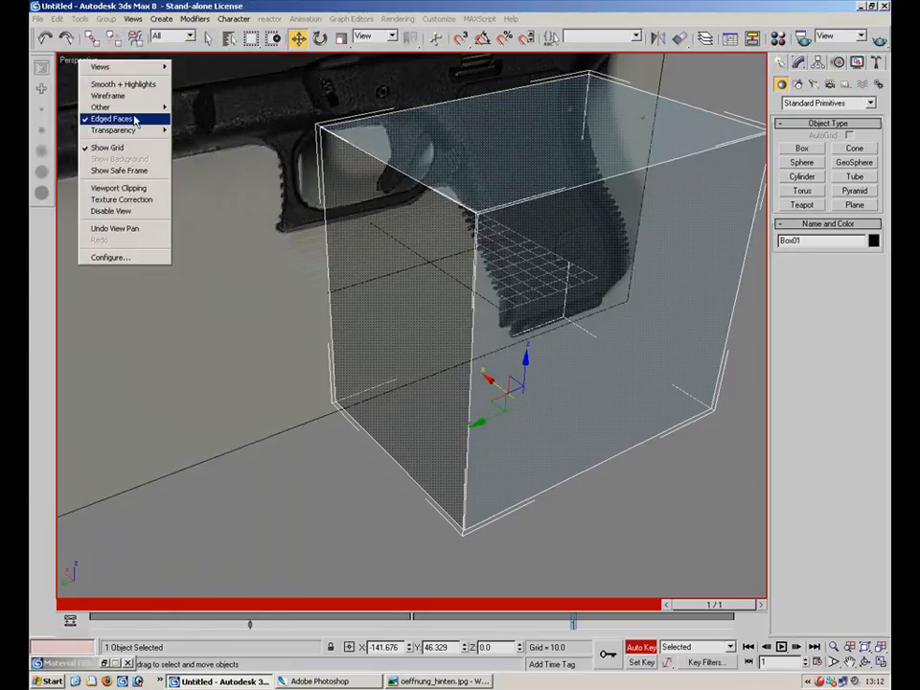
mouse_move(144, 129)
left_click(190, 129)
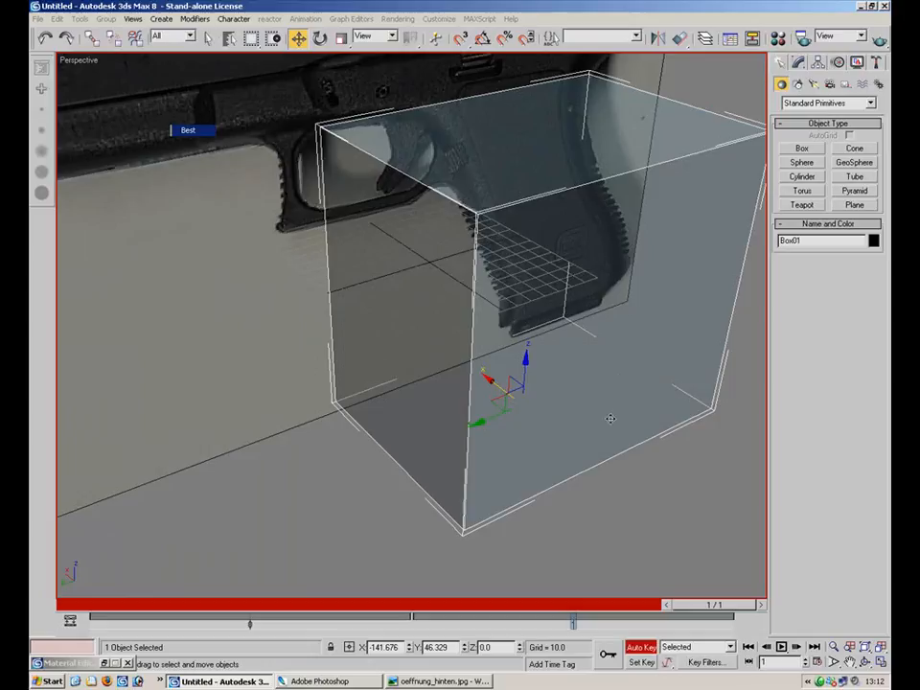
left_click(640, 647)
left_click(676, 429)
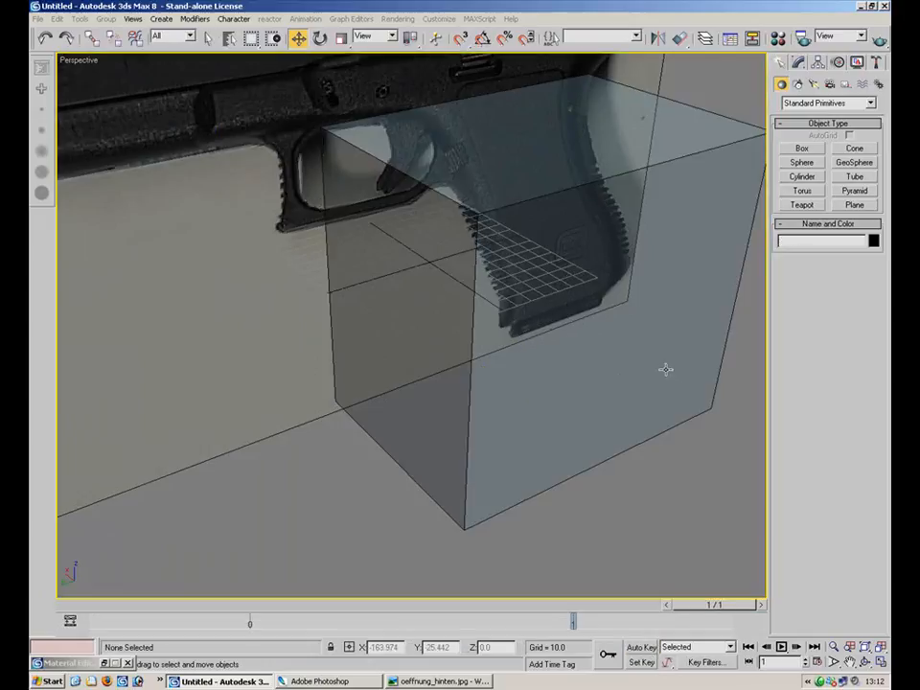
Return to the four-viewport layout and set the Left viewport's shading to Facets with Best transparency.
middle_click_drag(627, 290, 582, 253, "alt")
scroll(582, 254, "down", 3)
key("alt+w")
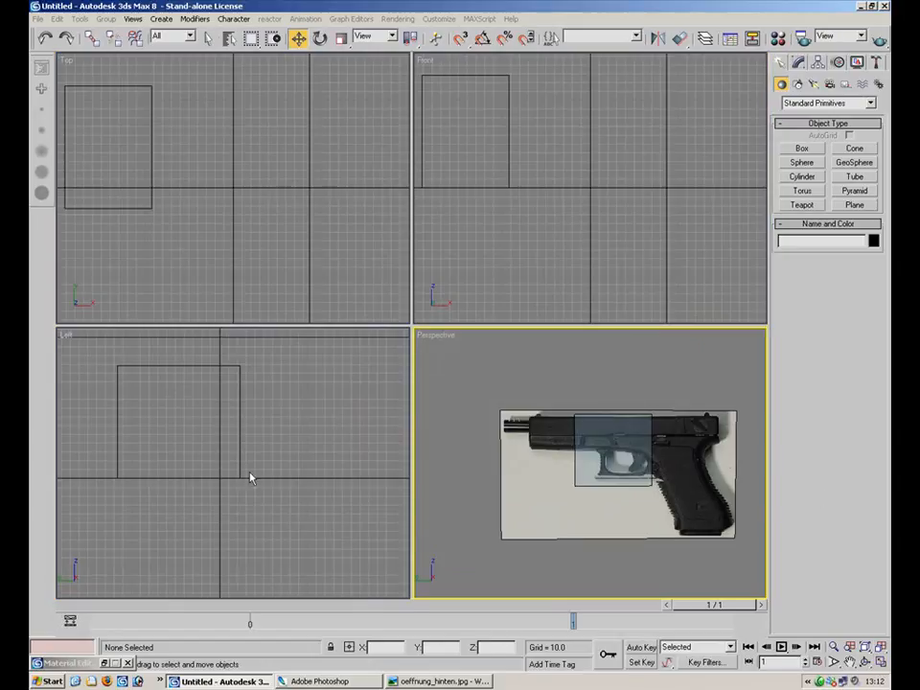
right_click(67, 334)
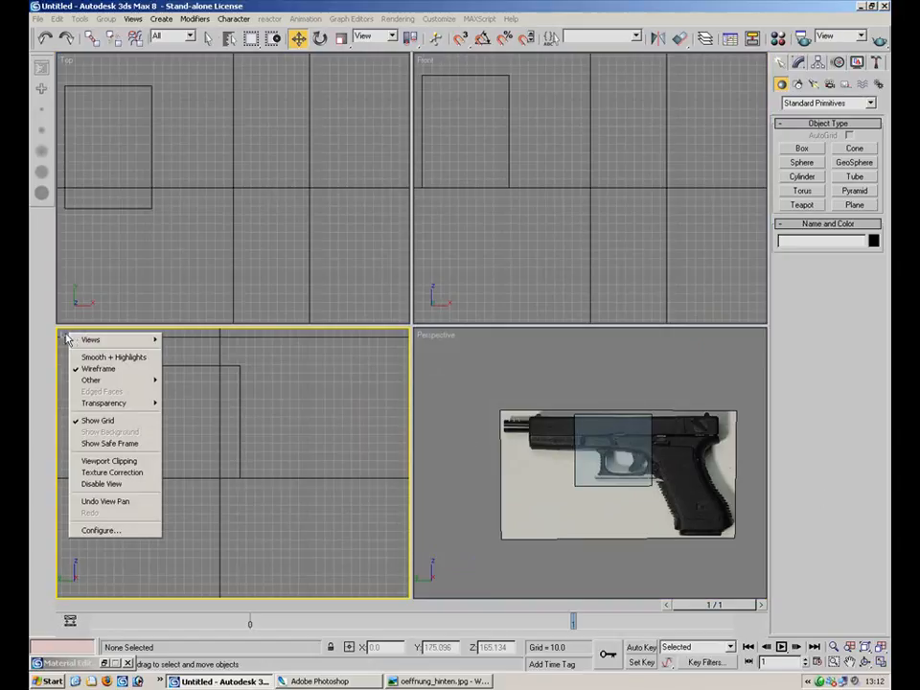
mouse_move(115, 380)
left_click(183, 403)
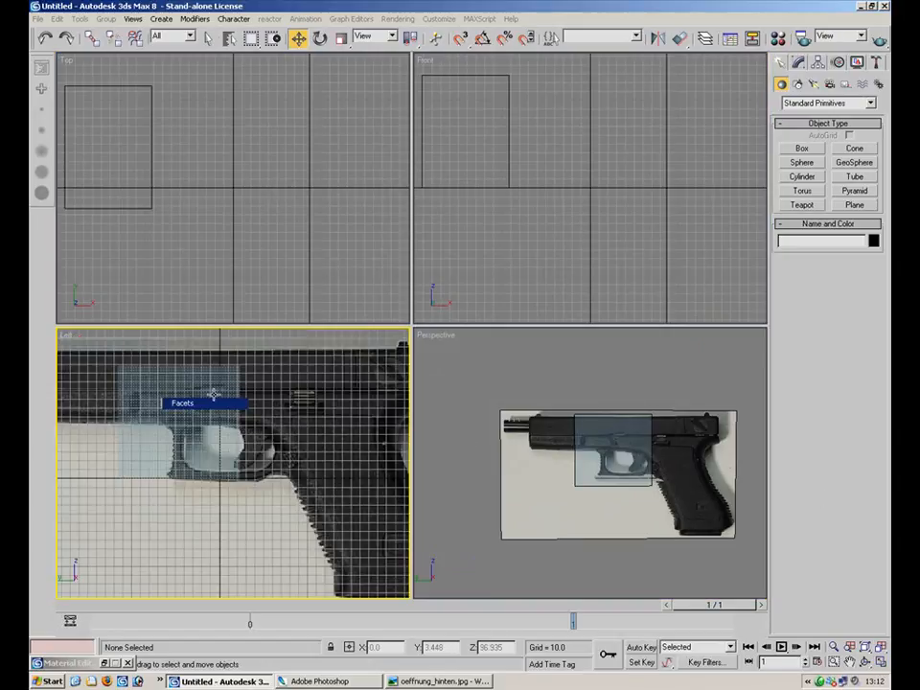
right_click(70, 341)
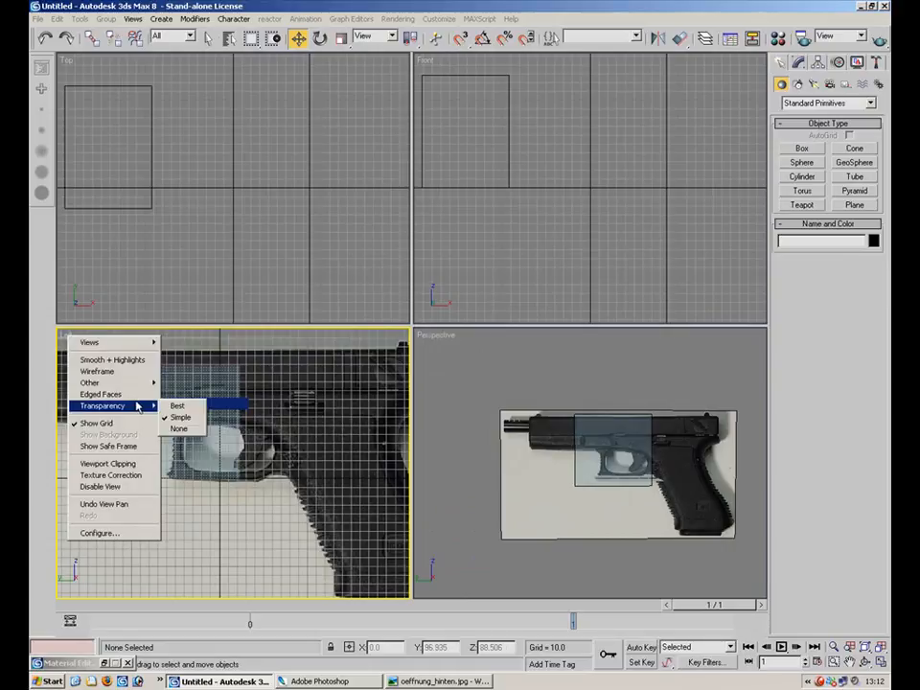
left_click(192, 404)
Set the Front viewport's shading mode to Facets and its transparency to Best.
middle_click_drag(536, 196, 598, 255)
right_click(425, 60)
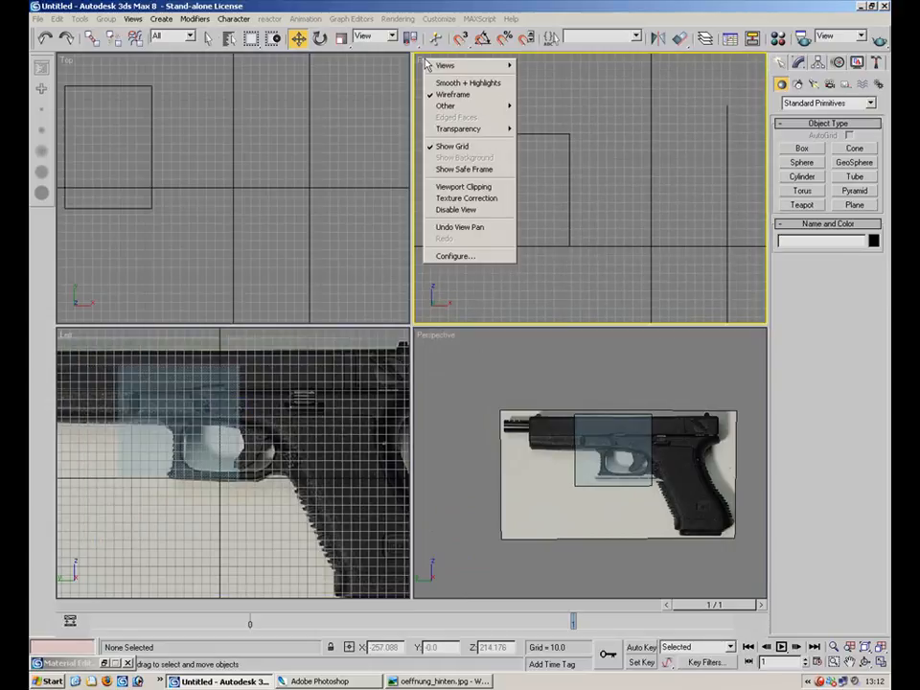
mouse_move(465, 105)
left_click(534, 130)
right_click(429, 64)
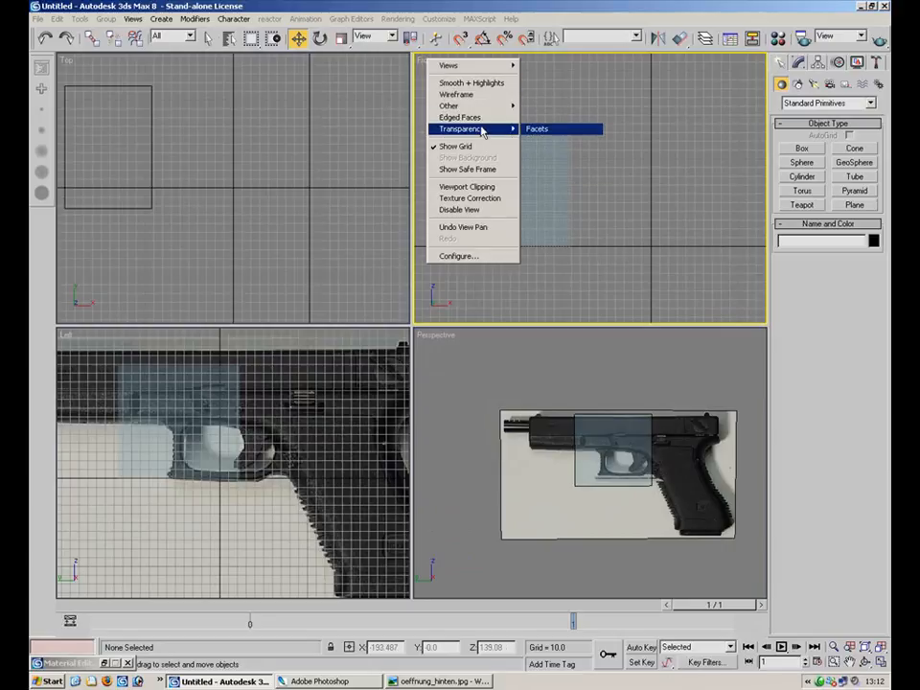
left_click(538, 129)
Set the Top viewport's shading mode to Facets and its transparency to Best.
right_click(71, 62)
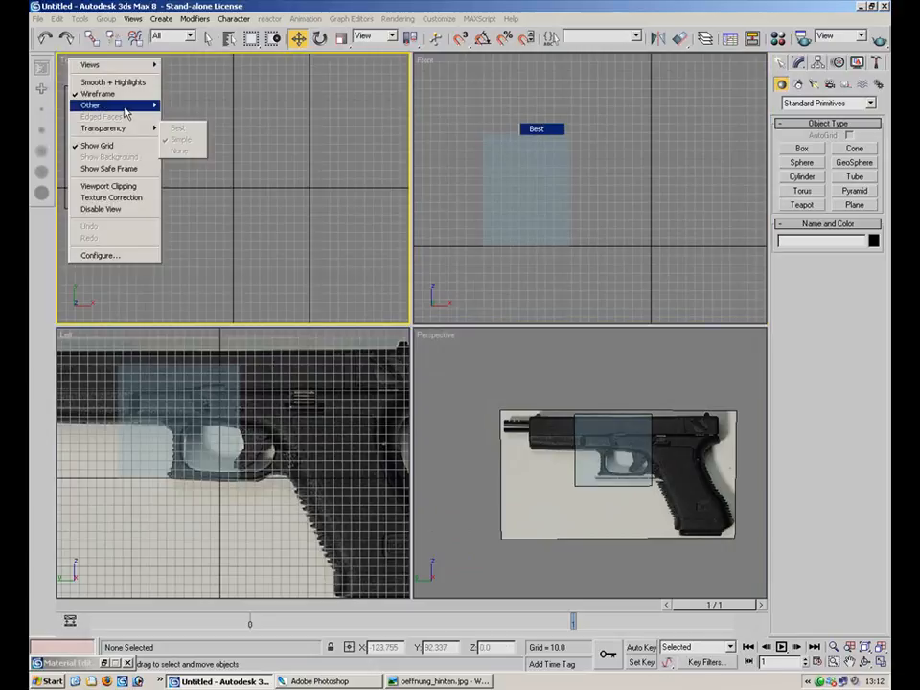
mouse_move(143, 105)
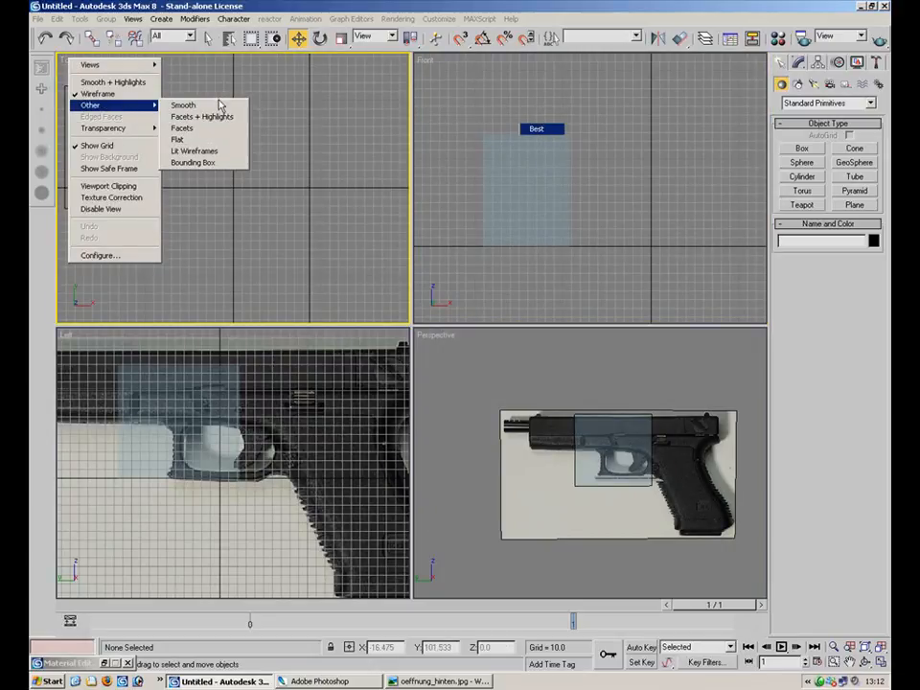
left_click(187, 127)
right_click(64, 58)
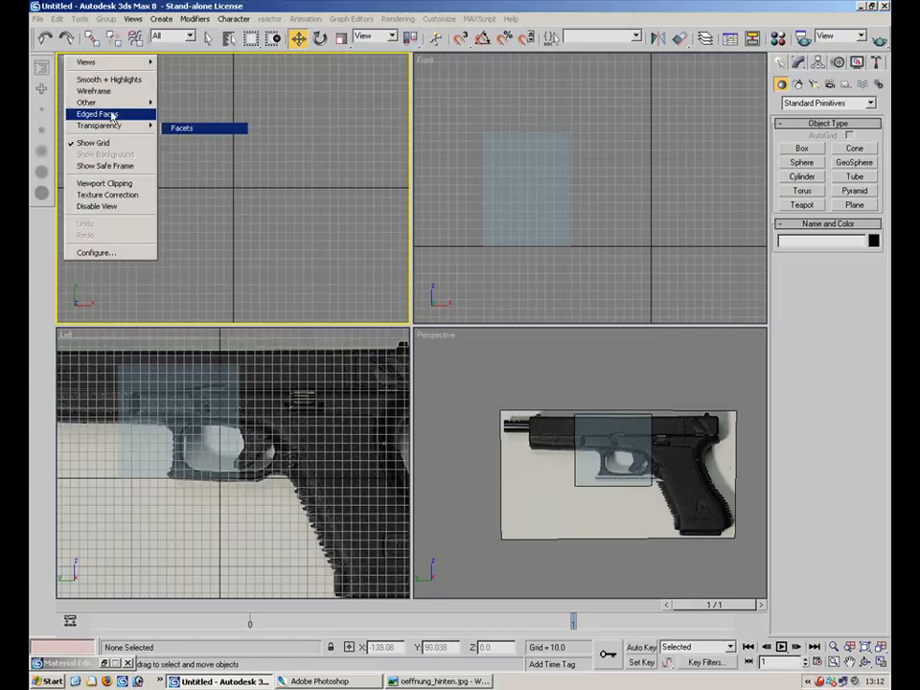
left_click(173, 126)
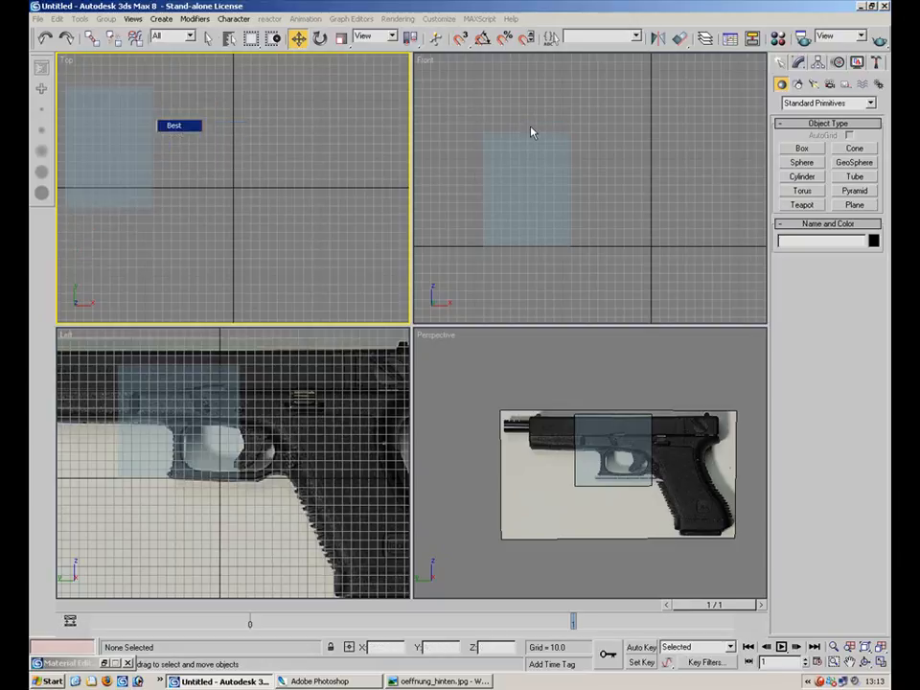
Turn on Edged Faces in the Front, Top and Left viewports.
middle_click_drag(532, 136, 578, 163)
right_click(419, 68)
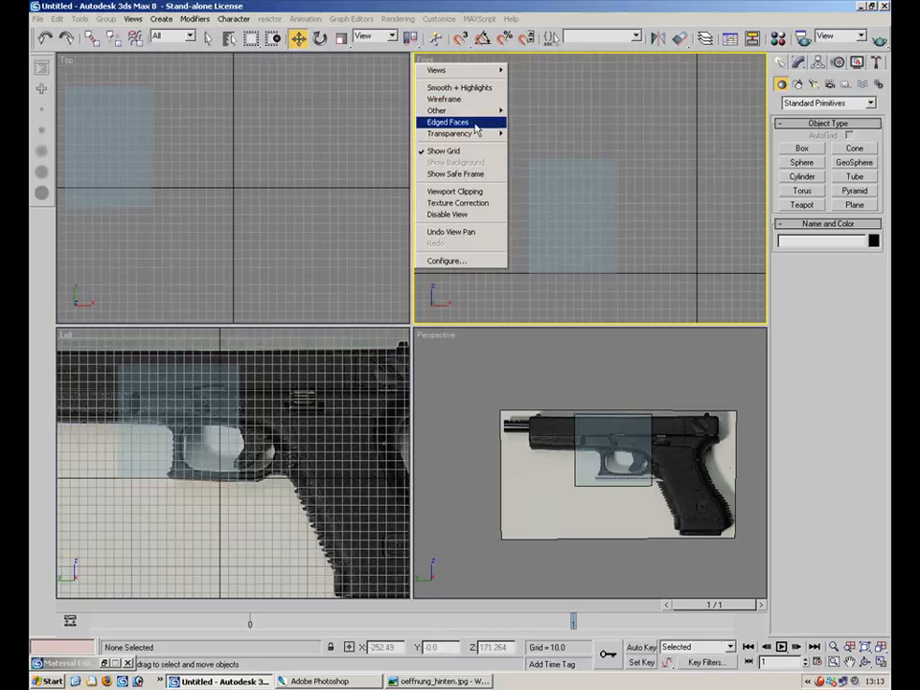
left_click(448, 122)
right_click(67, 66)
left_click(96, 120)
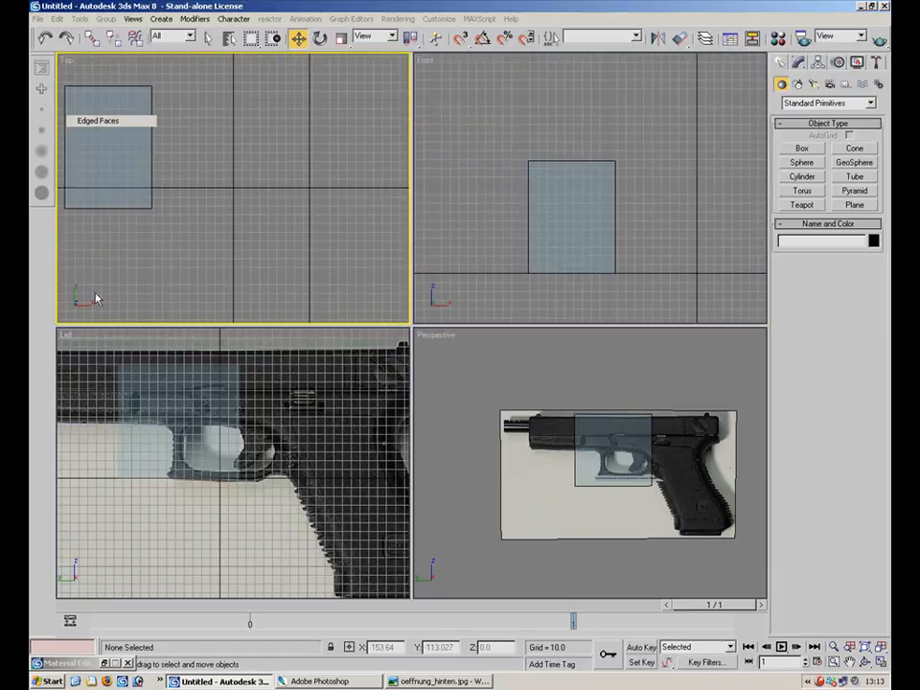
right_click(82, 335)
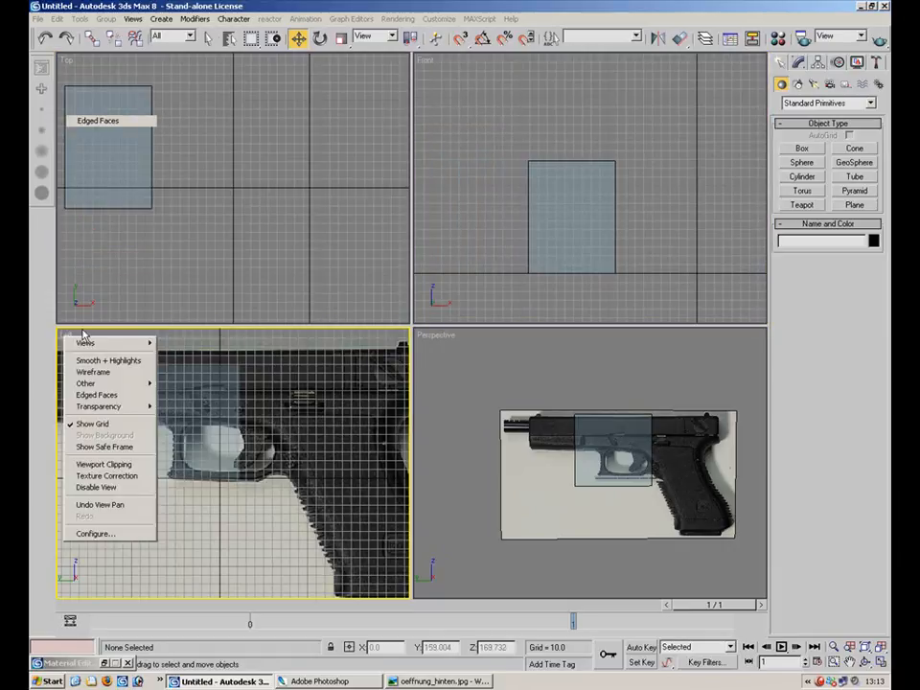
left_click(96, 395)
right_click(63, 335)
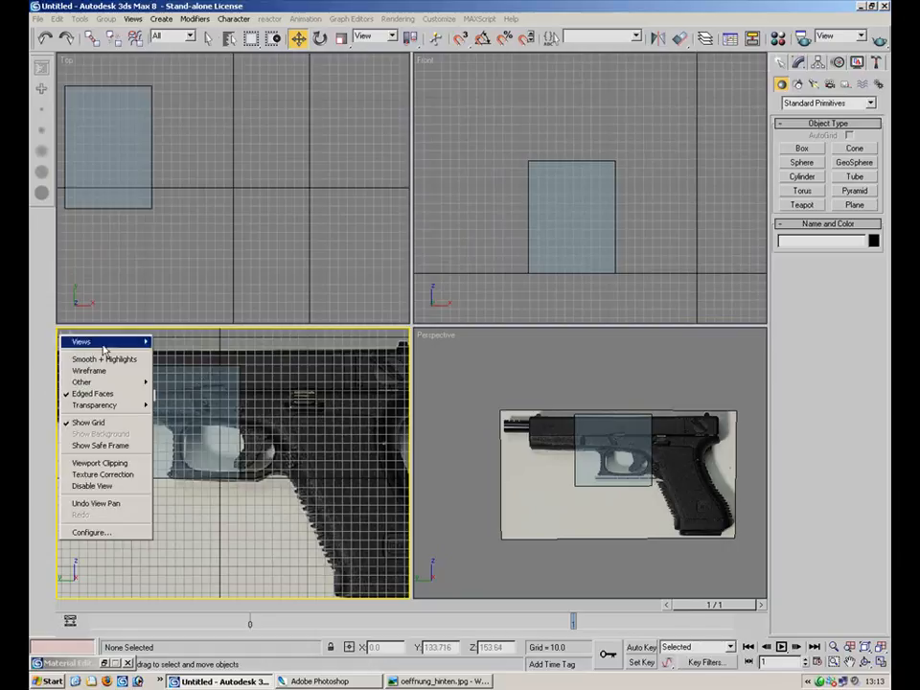
left_click(297, 399)
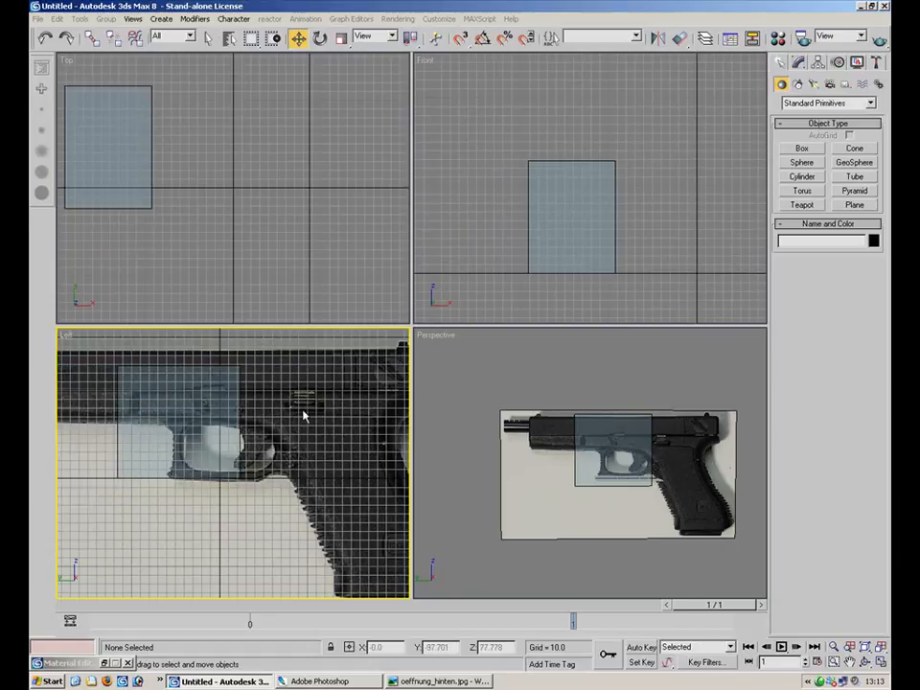
Maximize the Left viewport and hide its grid.
middle_click_drag(266, 403, 308, 415)
left_click(879, 662)
middle_click_drag(482, 260, 465, 241)
key("g")
Move the box over the pistol's grip and convert it to an editable poly.
left_click(385, 232)
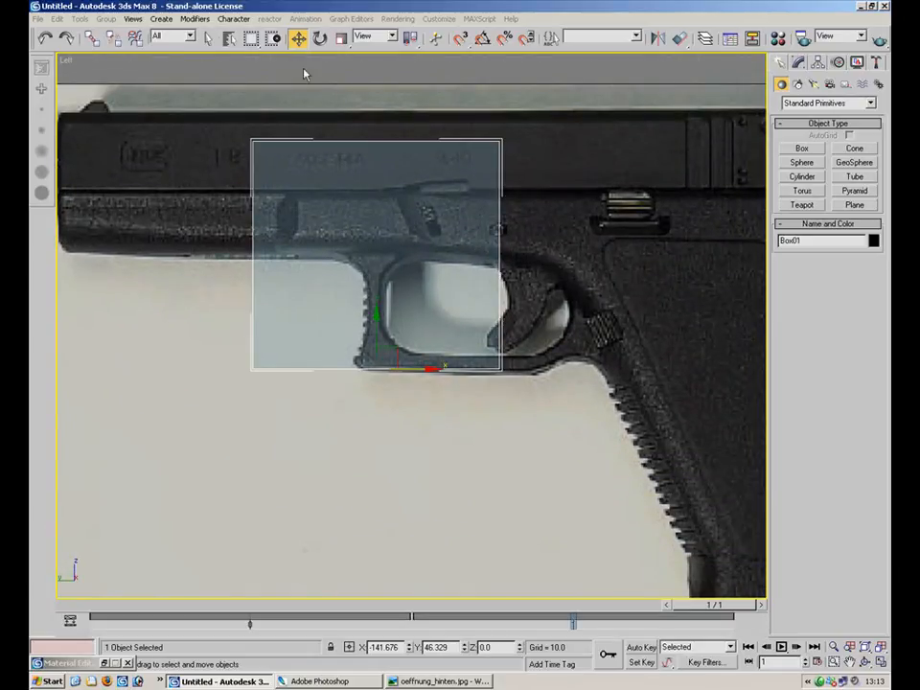
middle_click_drag(412, 281, 314, 257)
scroll(315, 261, "down", 2)
left_click_drag(339, 326, 585, 397)
left_click(380, 487)
left_click(591, 274)
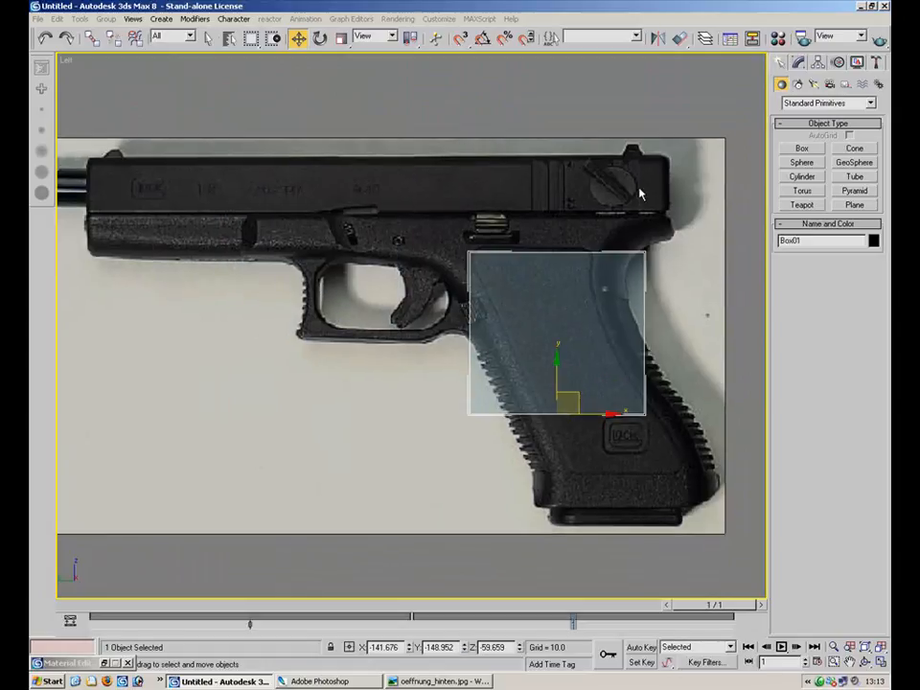
right_click(625, 303)
mouse_move(584, 418)
left_click(680, 429)
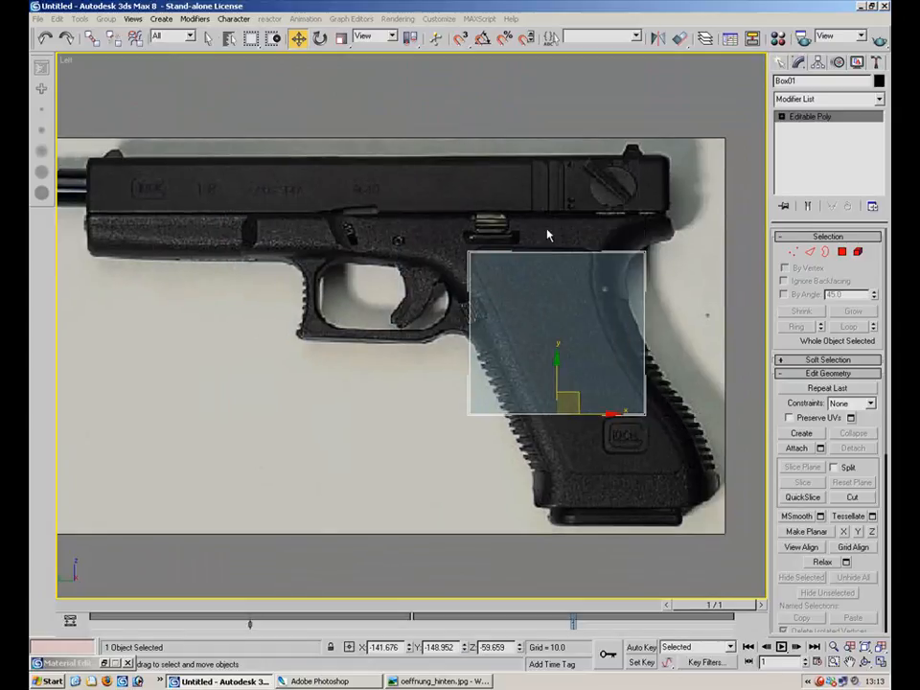
Move the box's four corner vertex pairs in the Left viewport to follow the front and back edges of the upper grip.
middle_click_drag(560, 241, 459, 230)
key("1")
left_click_drag(634, 186, 530, 283)
scroll(498, 199, "up", 4)
middle_click_drag(579, 253, 471, 164)
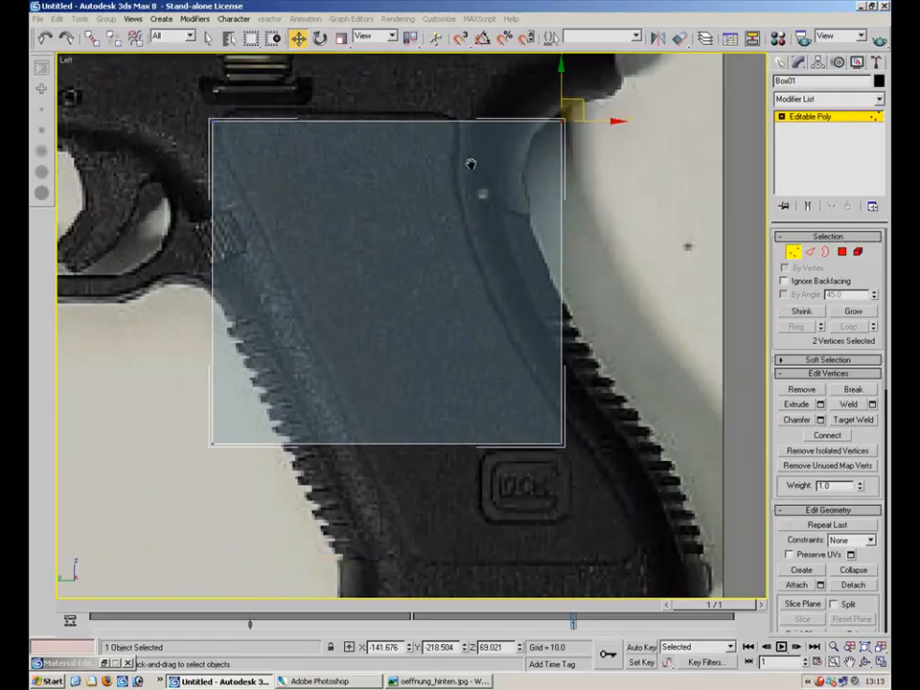
left_click_drag(580, 103, 621, 364)
left_click_drag(240, 454, 310, 409)
left_click_drag(266, 130, 236, 281)
left_click_drag(487, 236, 546, 190)
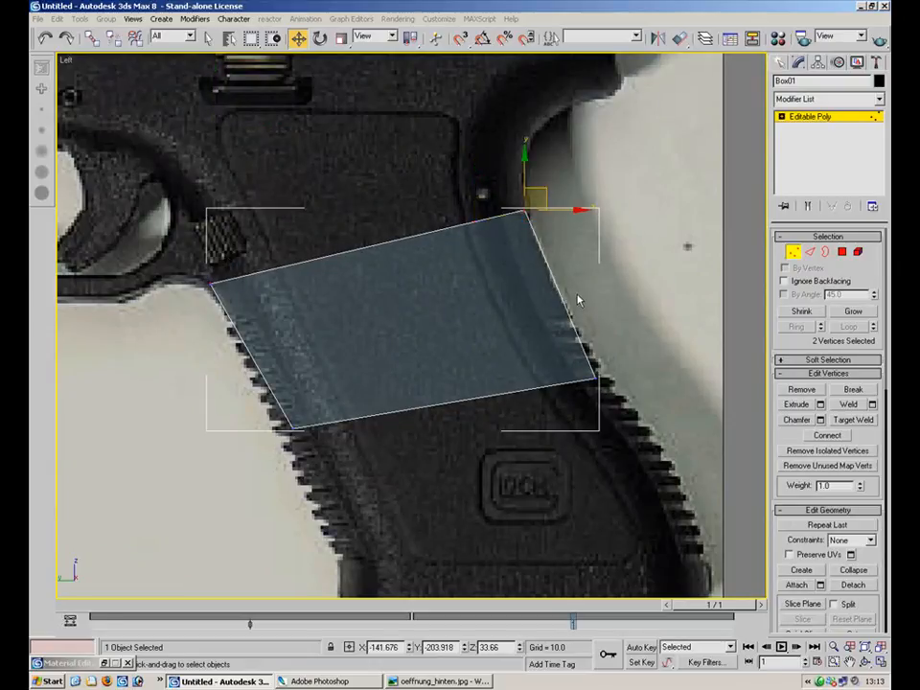
Go back to frame 0 for the opaque material and inspect the reshaped box in the maximized Perspective viewport.
key("comma")
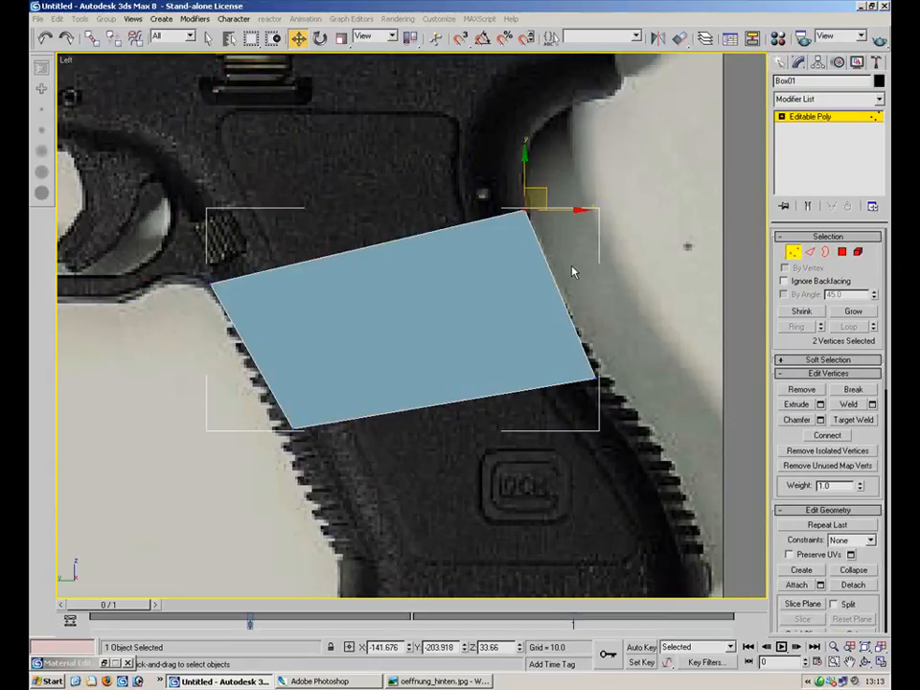
left_click(594, 381)
left_click(297, 423)
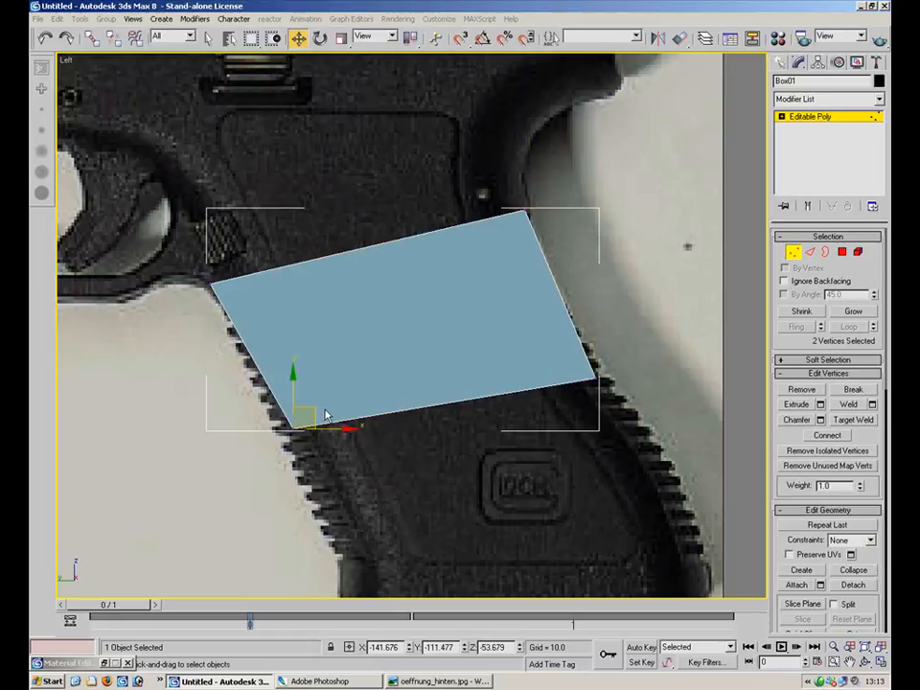
key("alt+w")
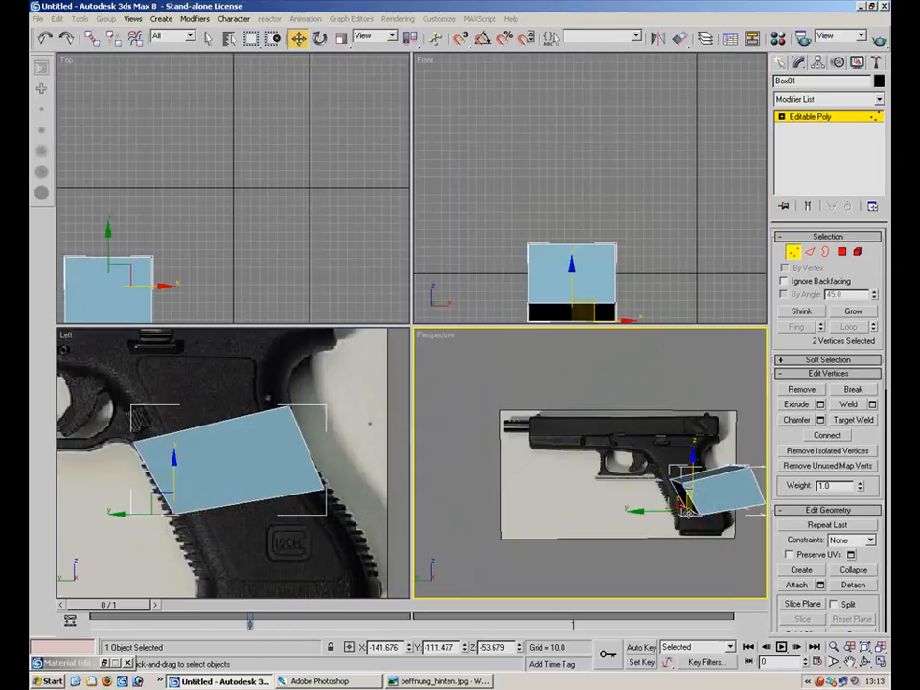
left_click(881, 663)
middle_click_drag(549, 252, 395, 247)
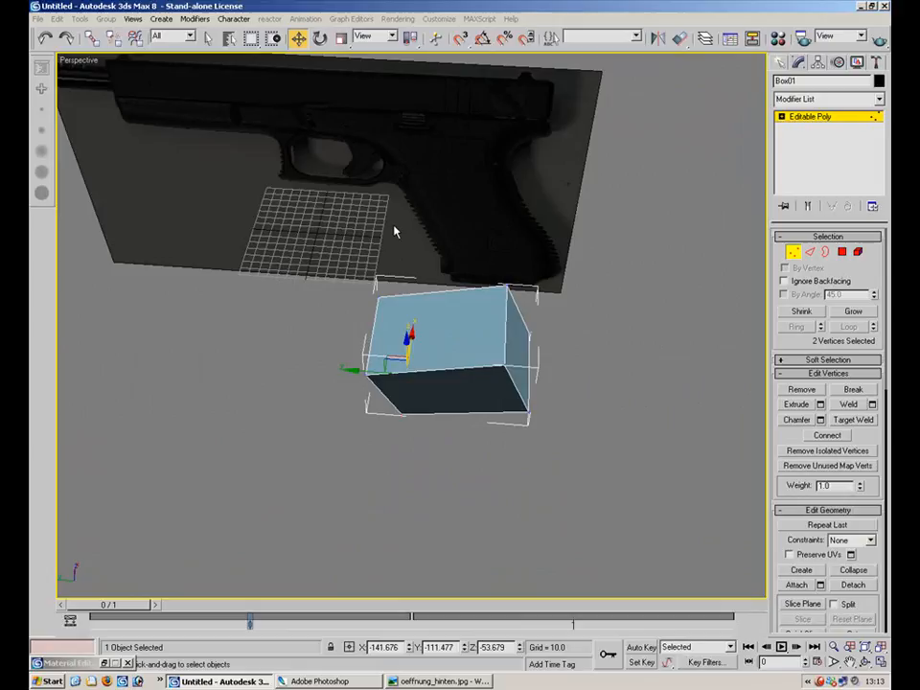
Delete all of the box's vertices and leave vertex editing with nothing selected.
left_click_drag(555, 214, 269, 493)
key("Delete")
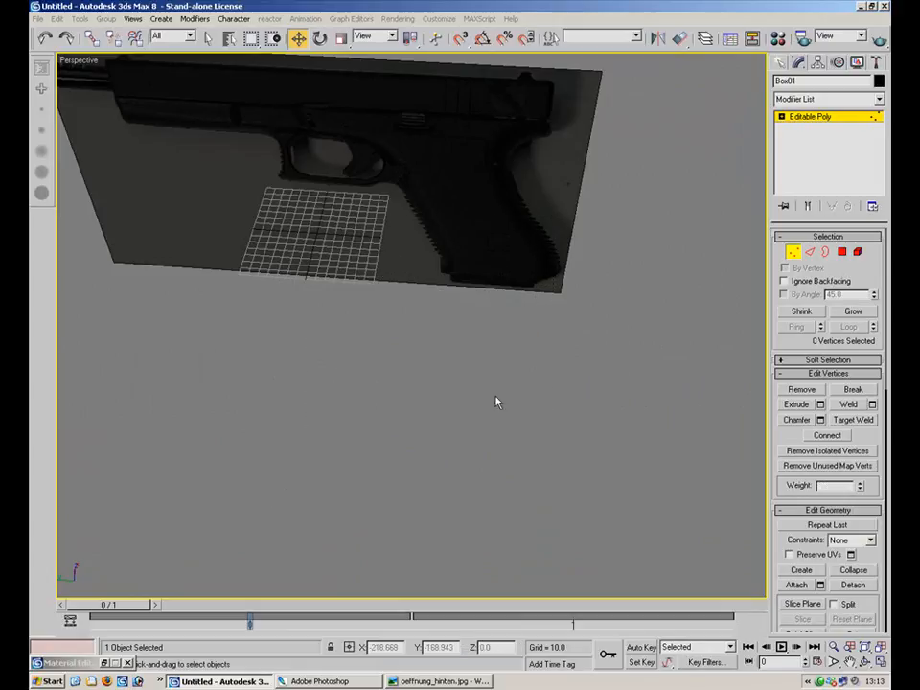
left_click(793, 251)
left_click(358, 520)
middle_click_drag(358, 520, 382, 464, "alt")
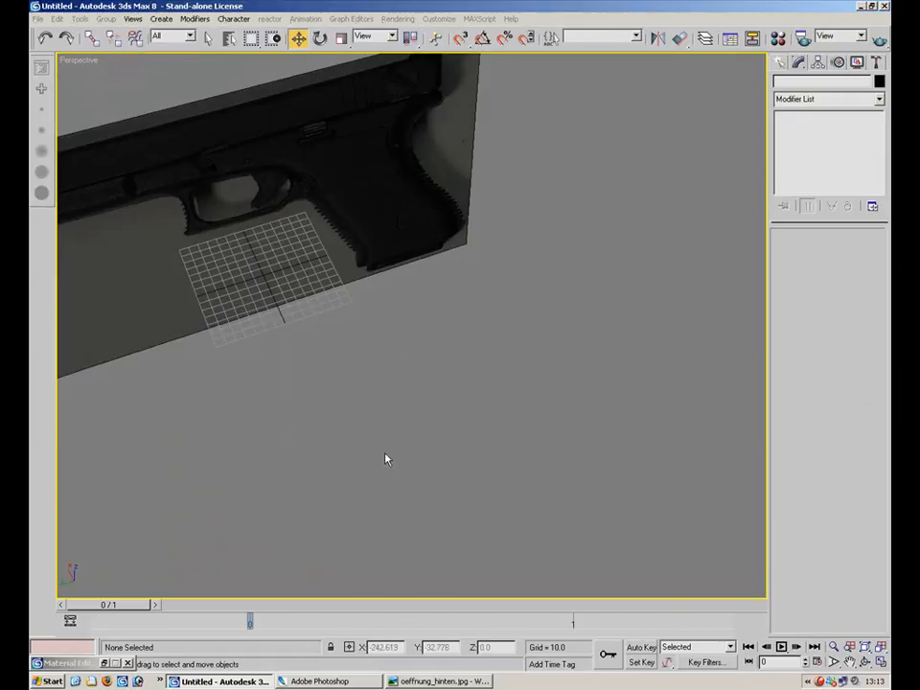
left_click(437, 20)
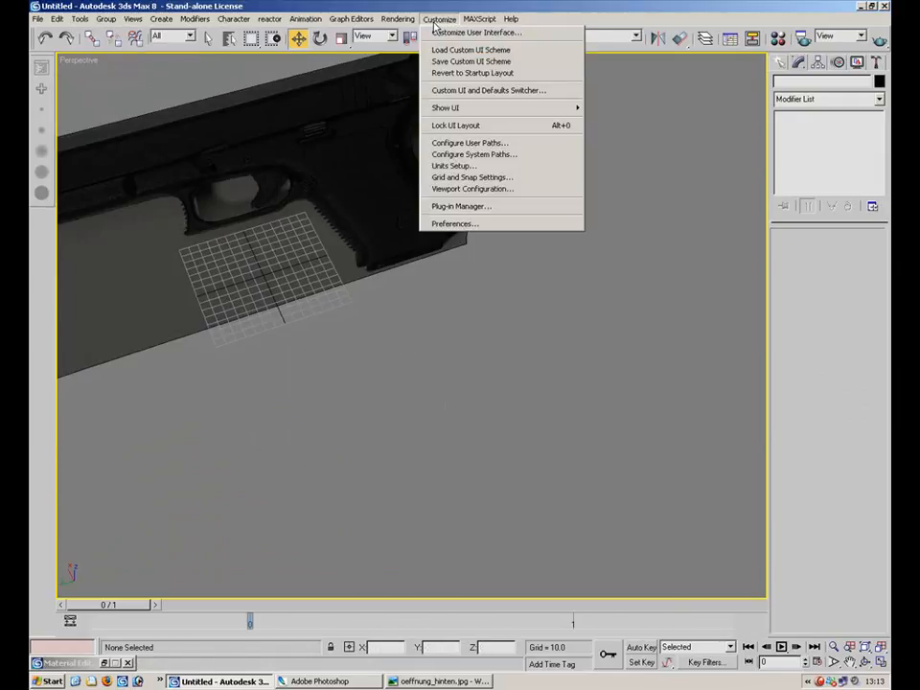
left_click(374, 433)
middle_click_drag(374, 434, 431, 80, "alt")
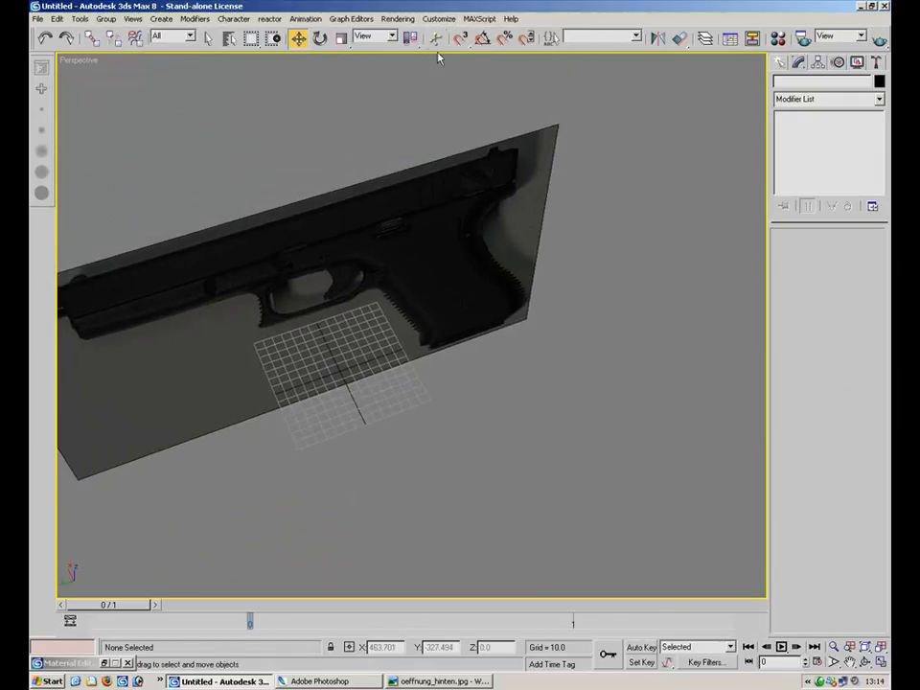
left_click(437, 20)
left_click(484, 222)
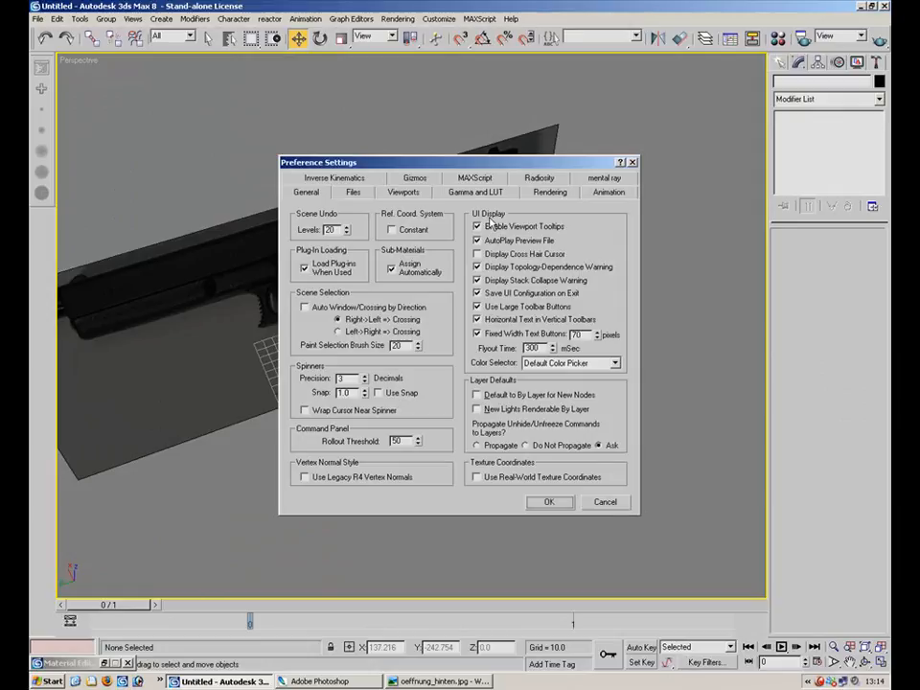
left_click(632, 164)
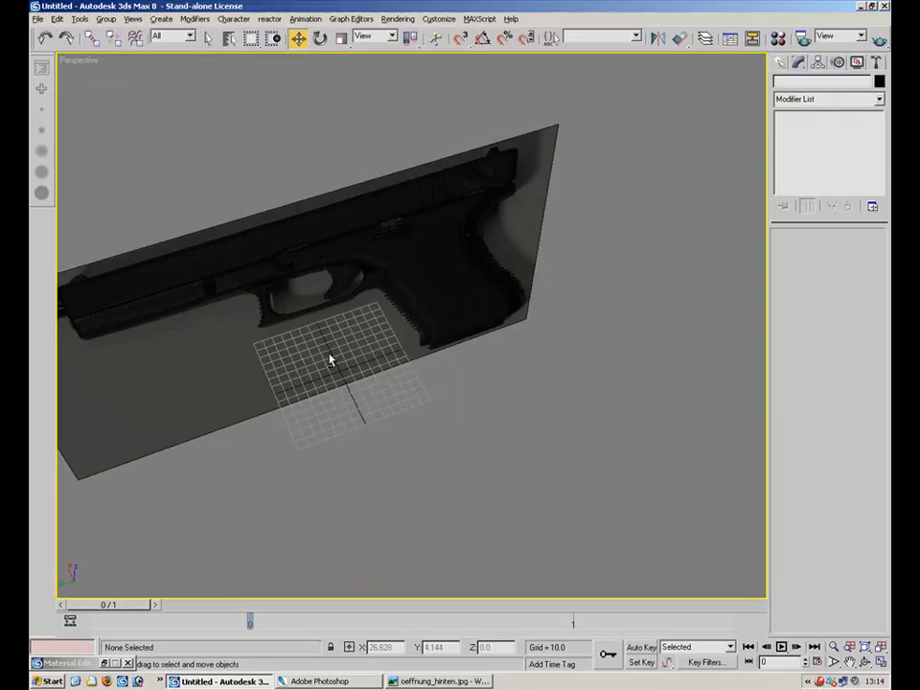
middle_click_drag(404, 285, 465, 214, "alt")
middle_click_drag(454, 365, 473, 293, "alt")
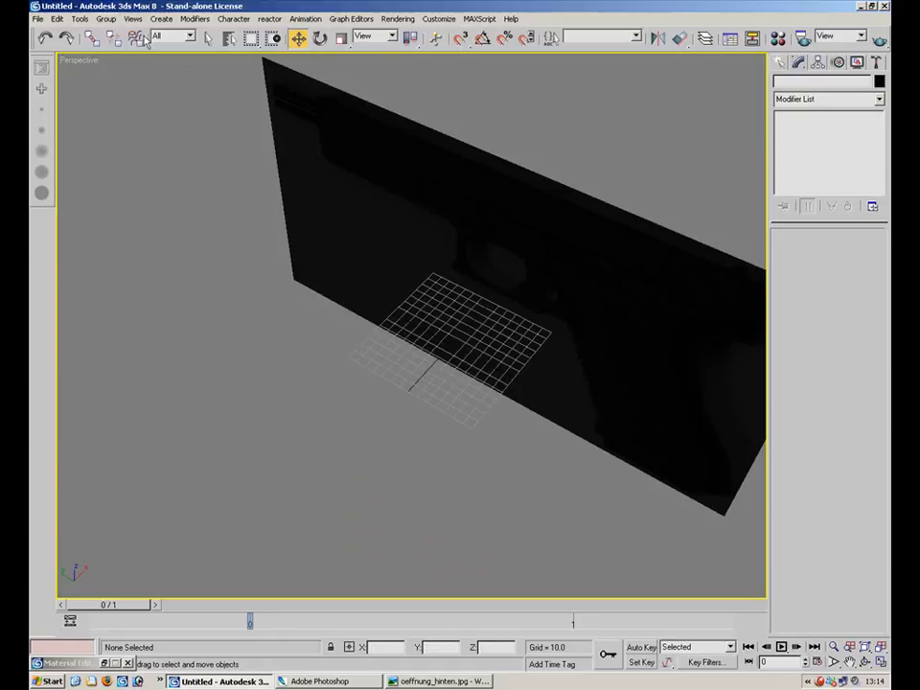
Start saving the scene under a new name and browse to the Weapon Tutorial folder inside My Documents, Tutorials.
left_click(36, 19)
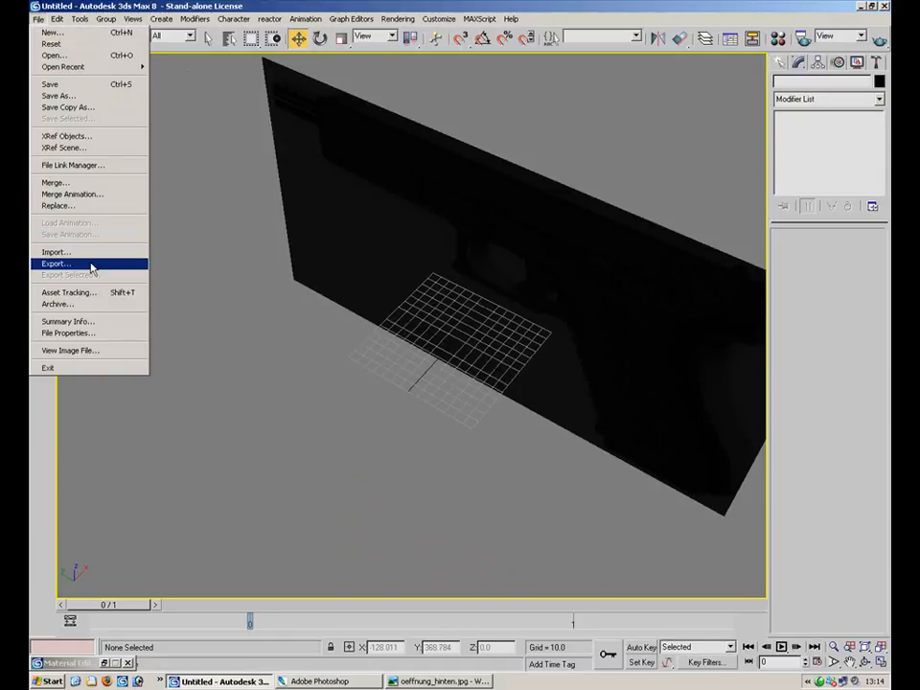
left_click(96, 97)
left_click(156, 76)
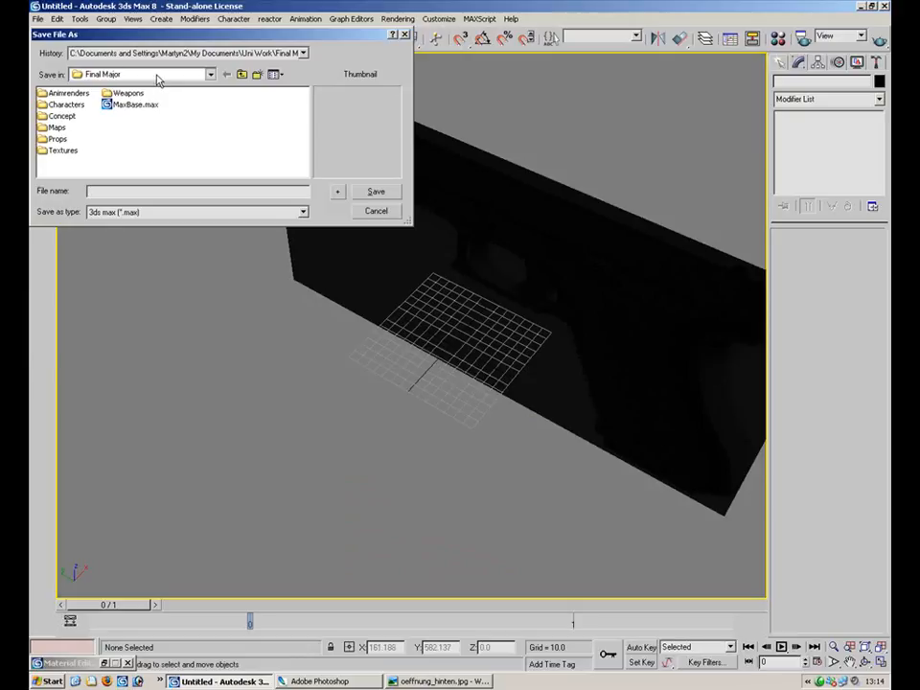
left_click(114, 98)
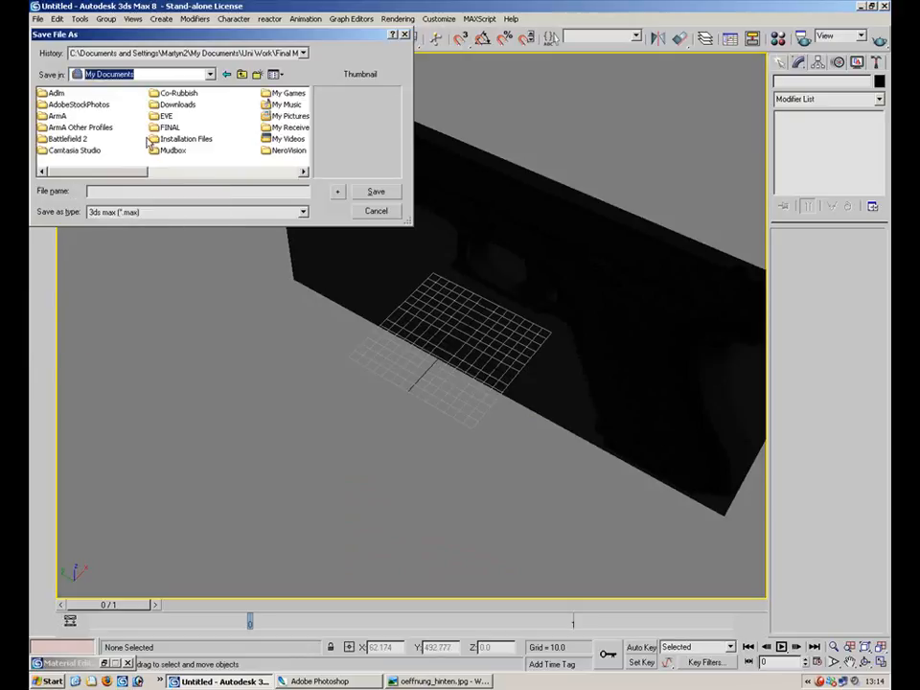
left_click_drag(145, 176, 220, 174)
double_click(175, 117)
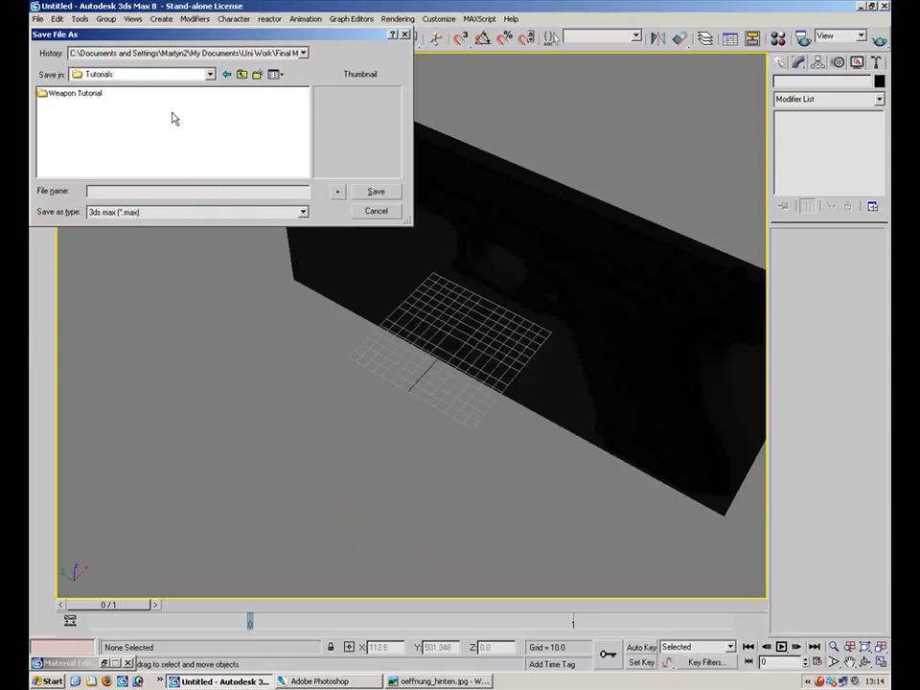
double_click(74, 95)
Create a new folder named Weapon inside the Weapon Tutorial folder.
right_click(85, 137)
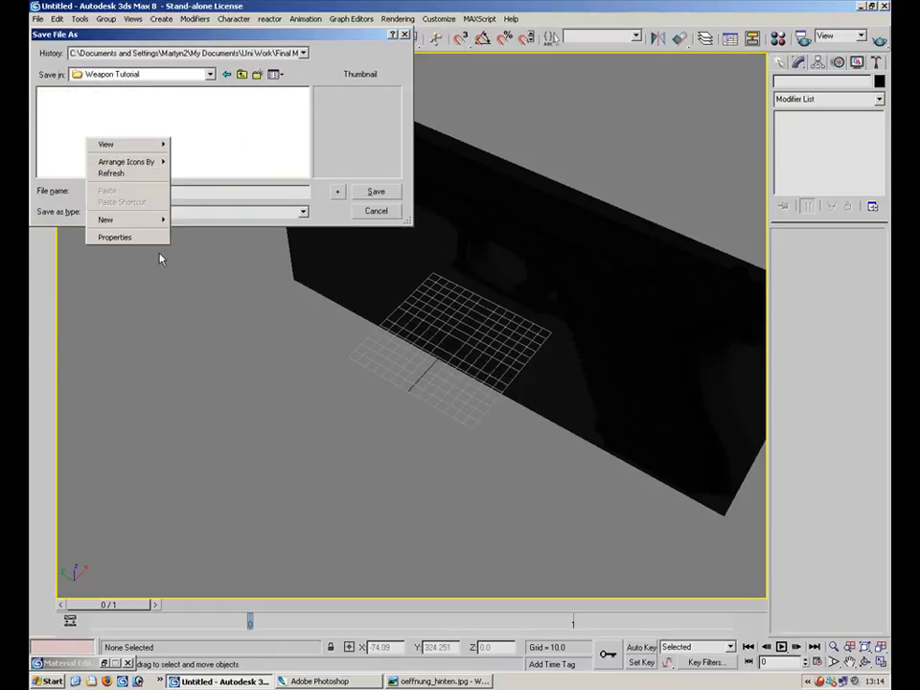
mouse_move(135, 218)
left_click(196, 220)
type("W")
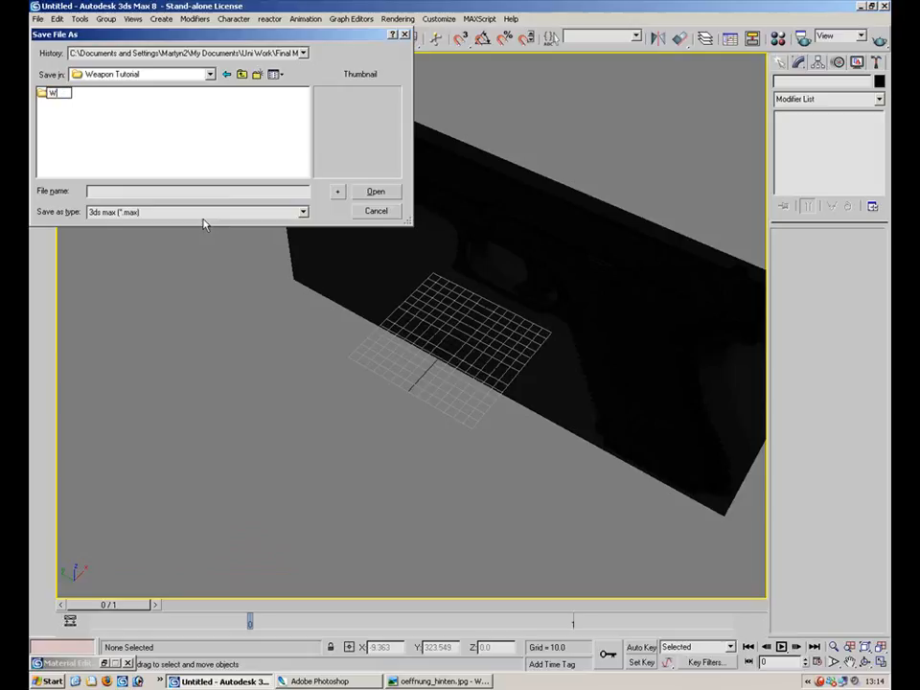
type("eapon")
key("Return")
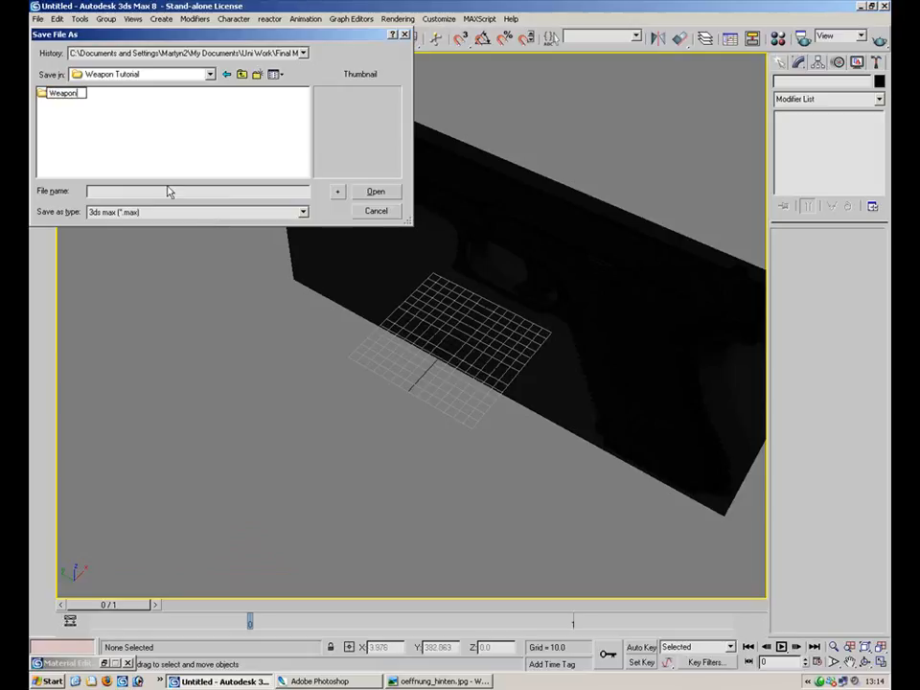
Save the scene as Glock in the new Weapon folder in 3ds max format.
double_click(43, 93)
type("Glock")
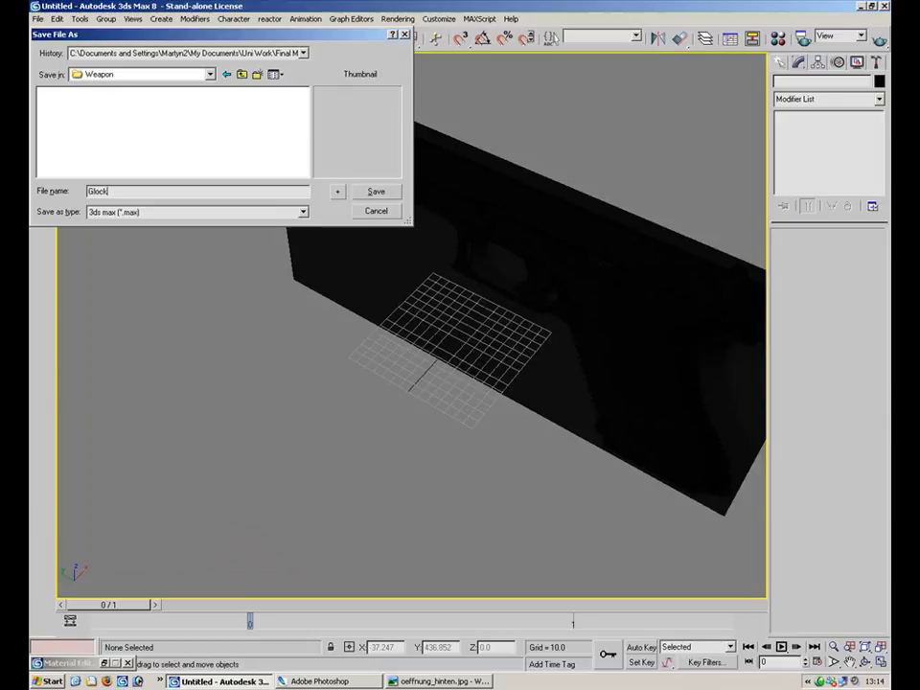
left_click(377, 195)
Review the file preferences for Increment on Save and the Auto Backup settings, and accept them.
left_click(446, 17)
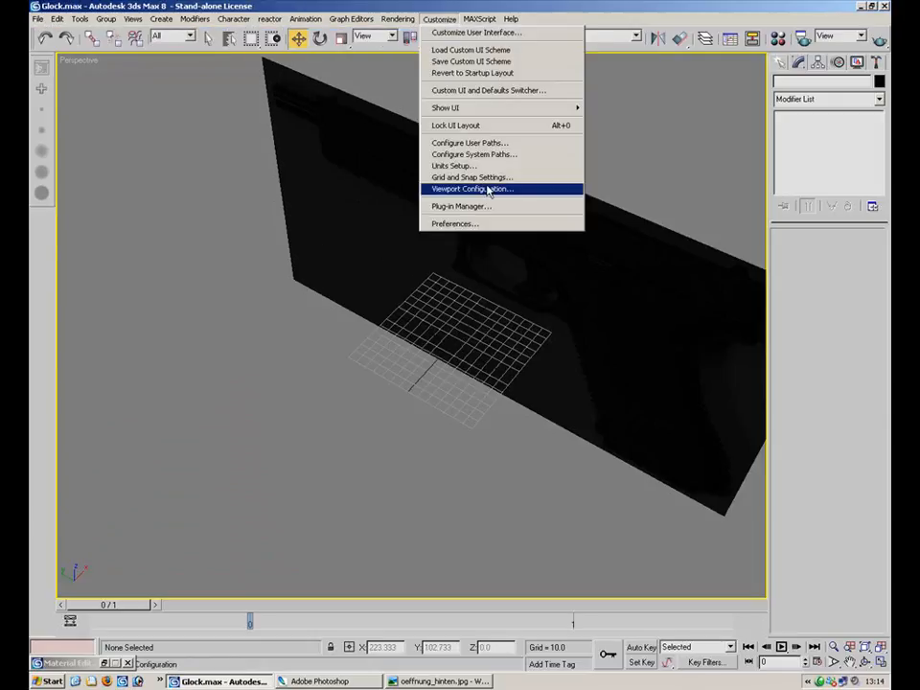
left_click(476, 225)
left_click(353, 192)
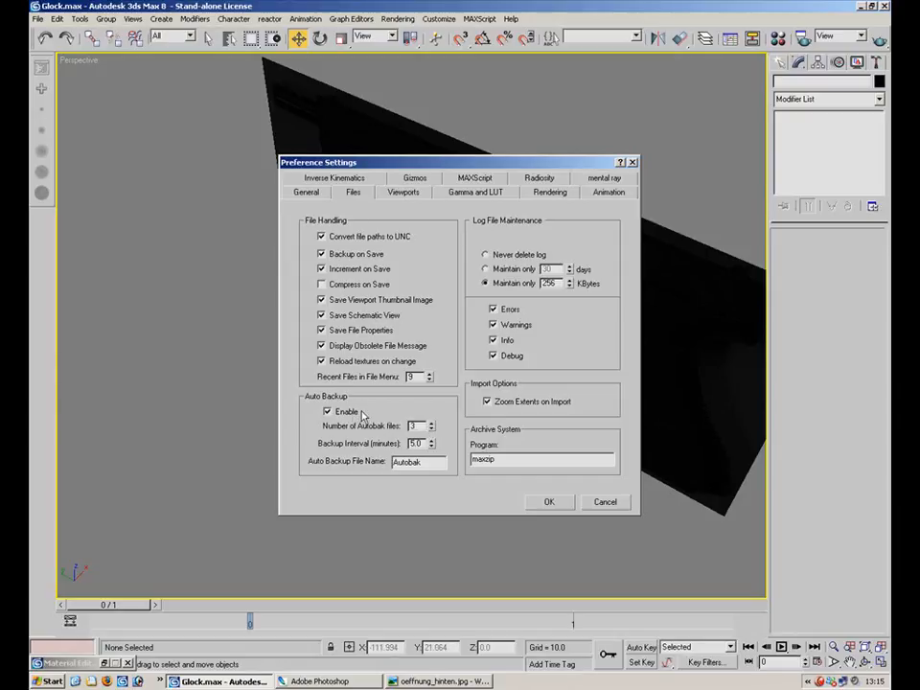
left_click(545, 503)
Save the scene three times in a row as incremental versions.
middle_click_drag(310, 363, 378, 344, "alt")
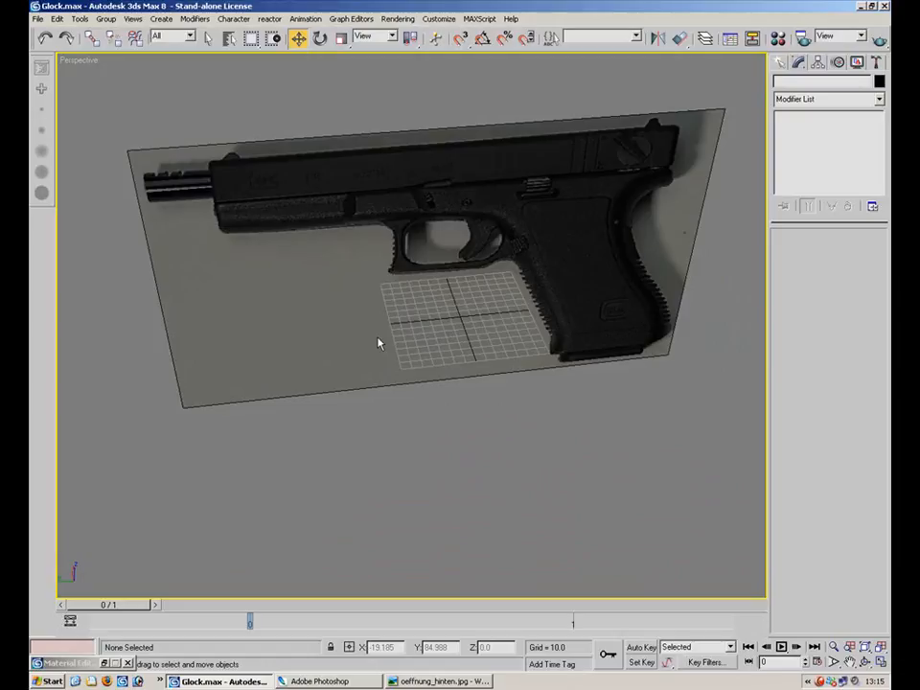
key("ctrl+s")
key("ctrl+s")
key("ctrl+s")
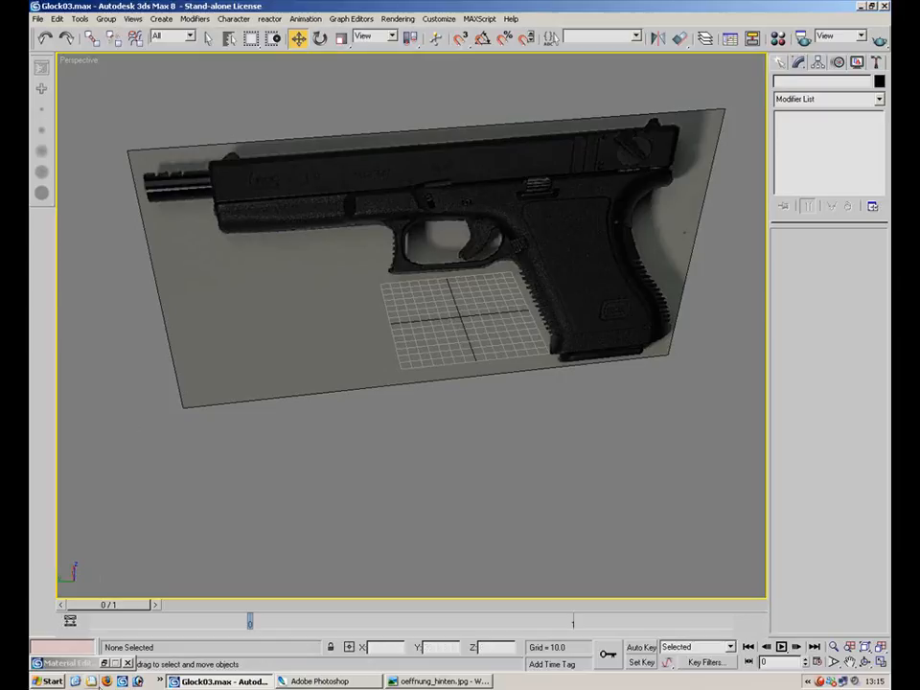
Switch to Windows Explorer, look over the My Documents folder list, and minimize the window.
left_click(91, 682)
mouse_move(314, 57)
left_mouse_down()
mouse_move(330, 91)
mouse_move(329, 67)
left_mouse_up()
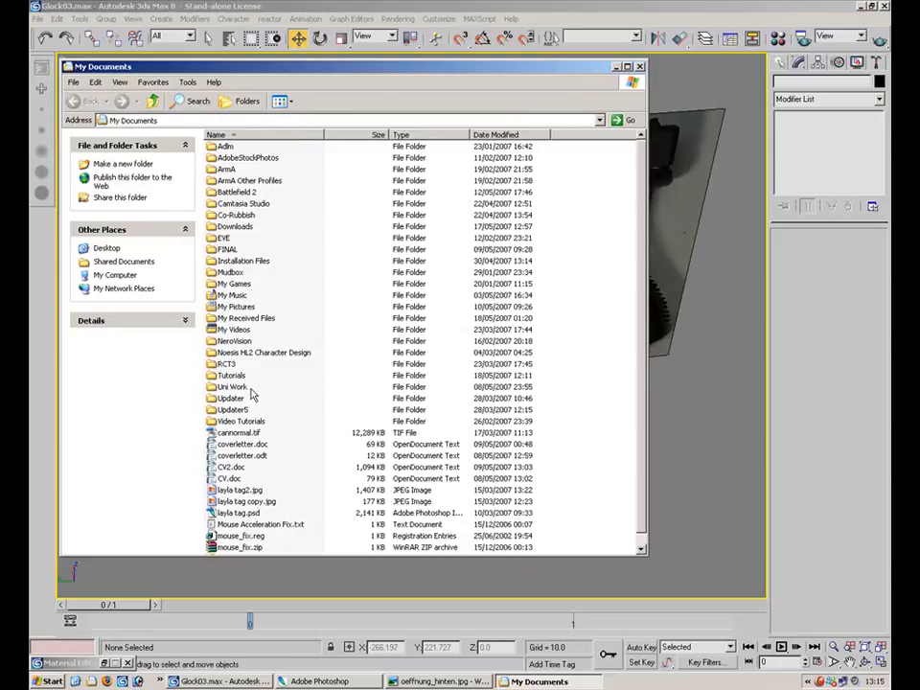
left_click(617, 66)
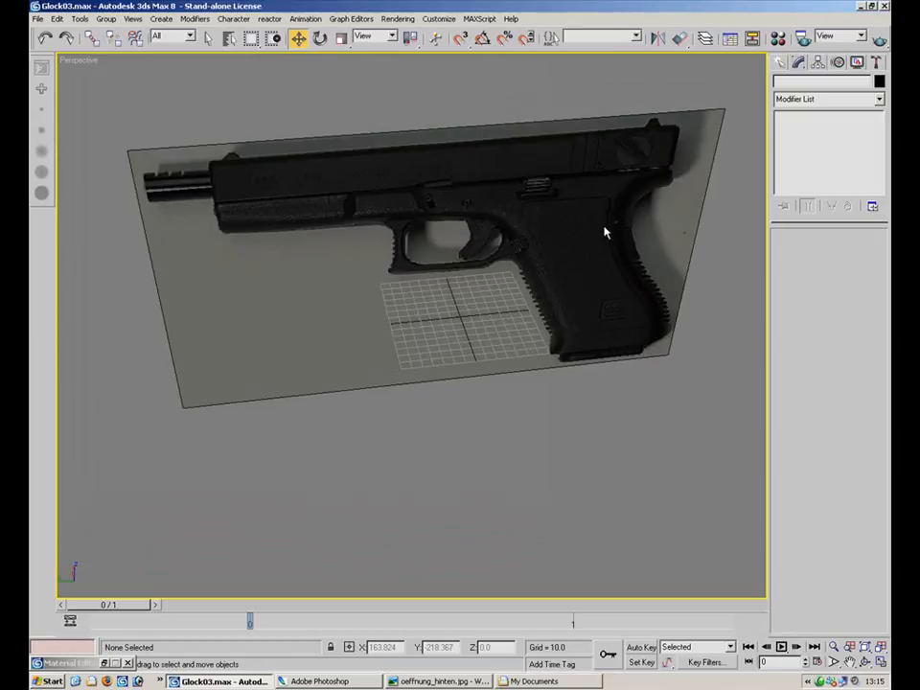
Shift the diffuse colour of the 01 - Default material to a slightly bluer light blue and close the Material Editor.
middle_click_drag(402, 359, 464, 300, "alt")
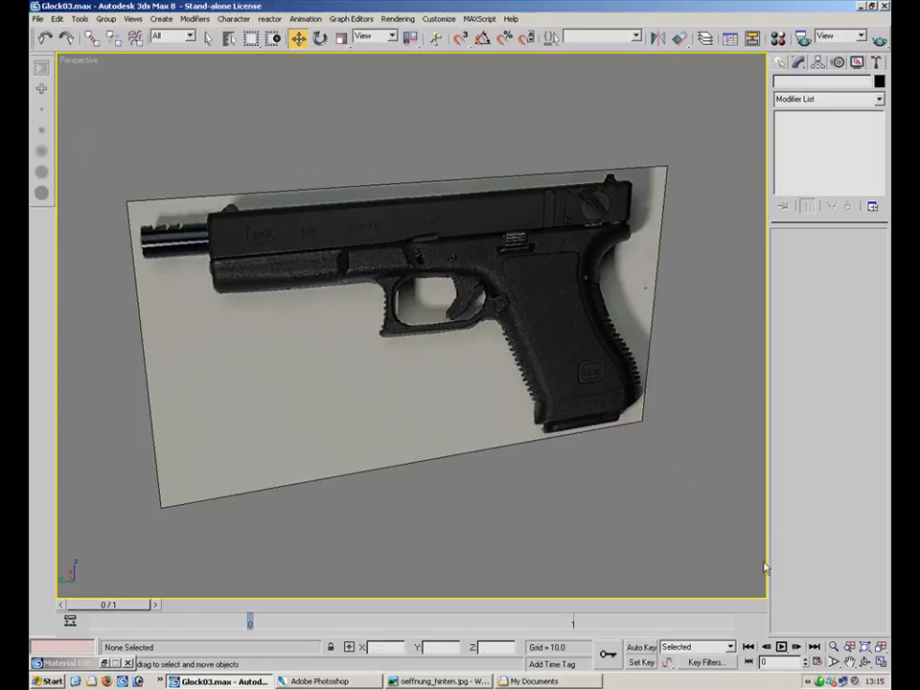
key("m")
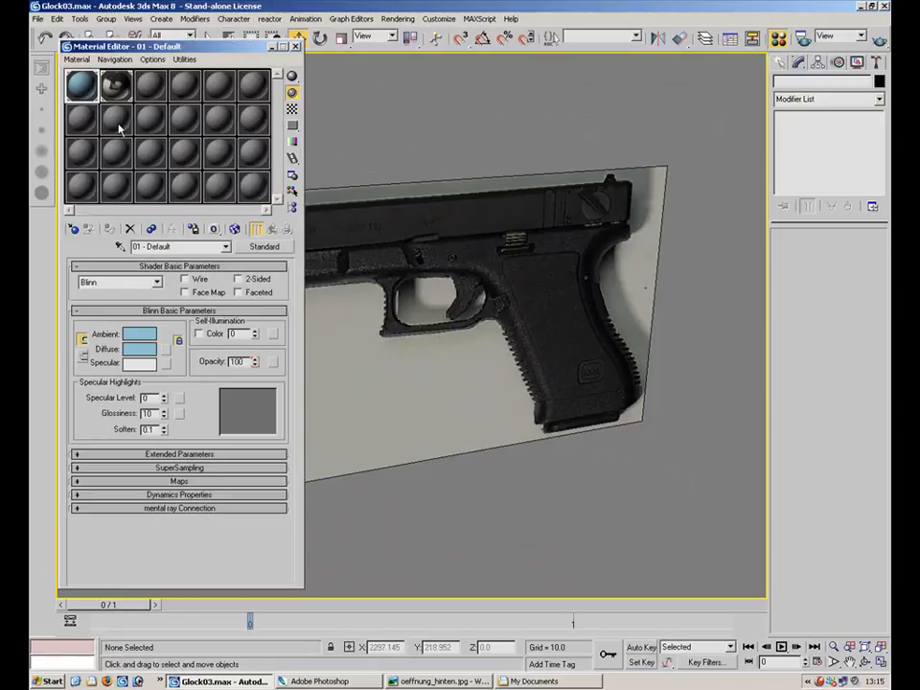
left_click(140, 351)
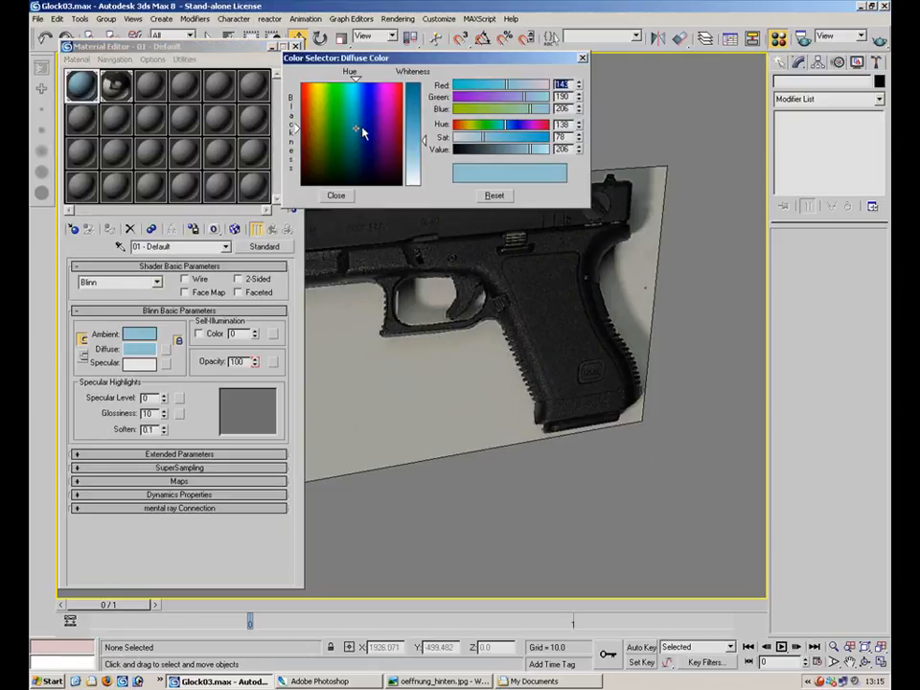
left_click(336, 194)
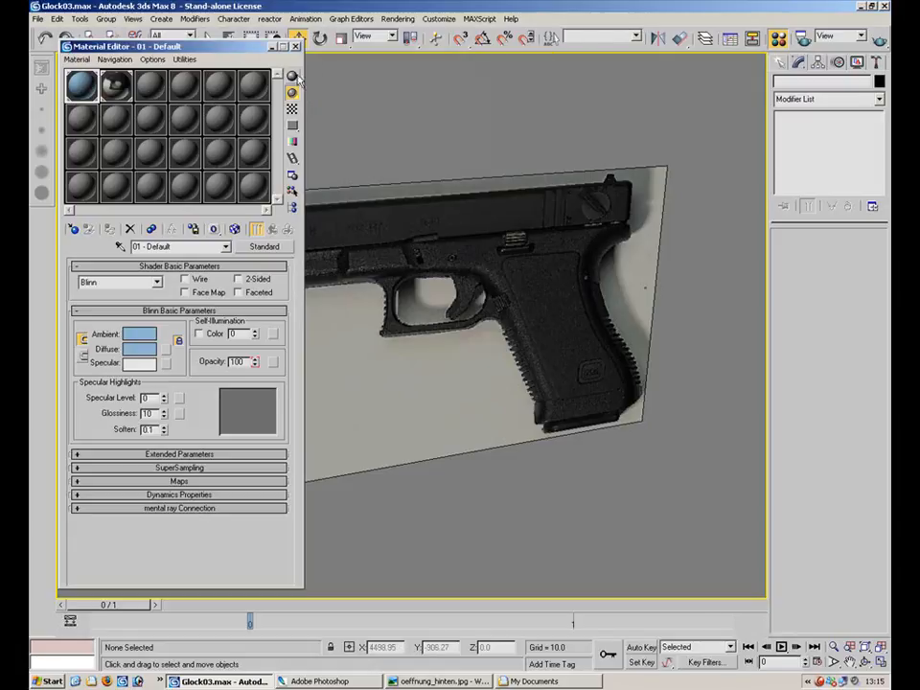
key("m")
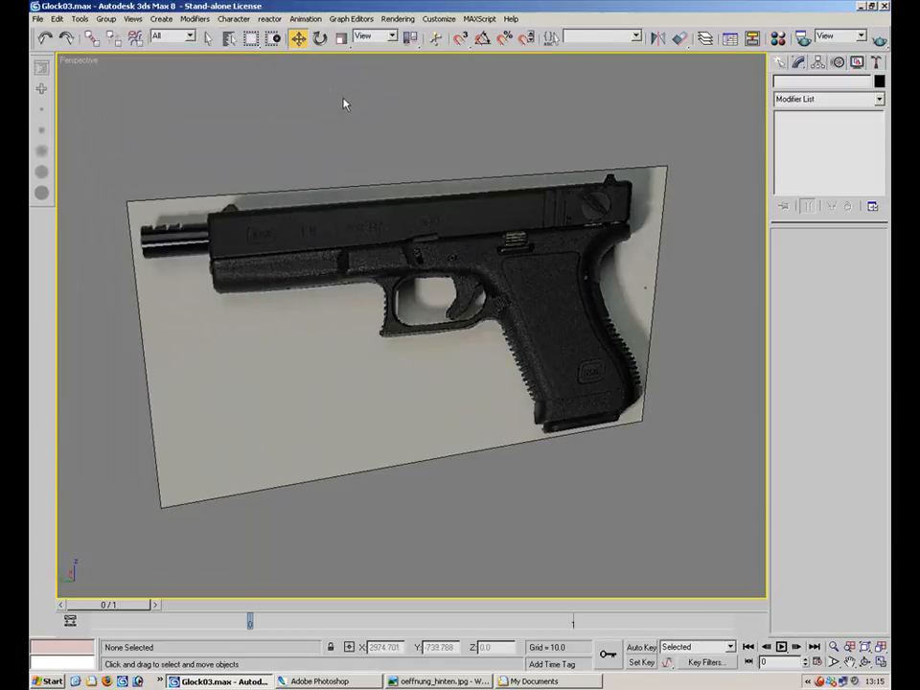